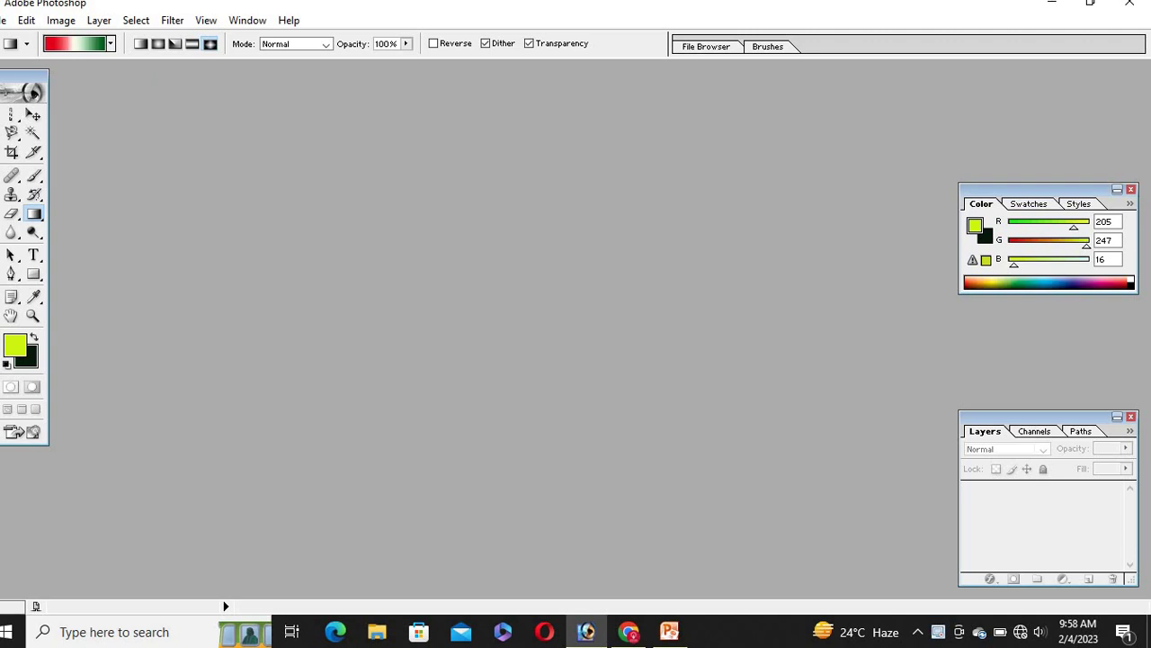
Open 'Welcome to K2 Technology' from the Desktop's K2Technology folder
left_click(7, 20)
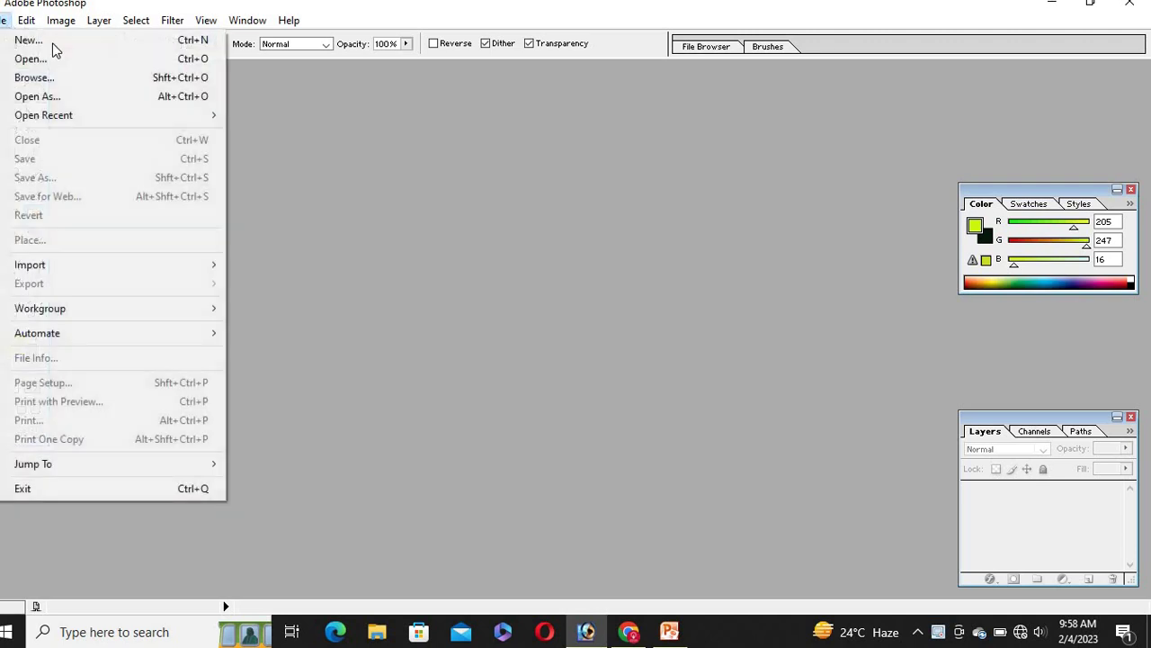
mouse_move(16, 25)
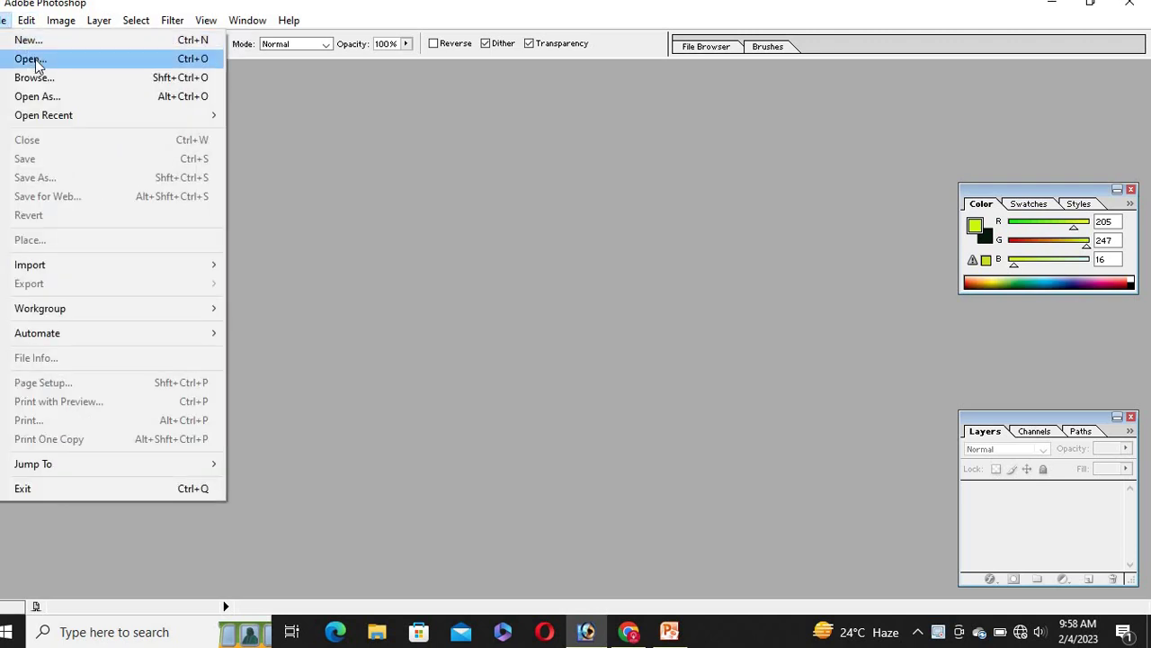
left_click(35, 60)
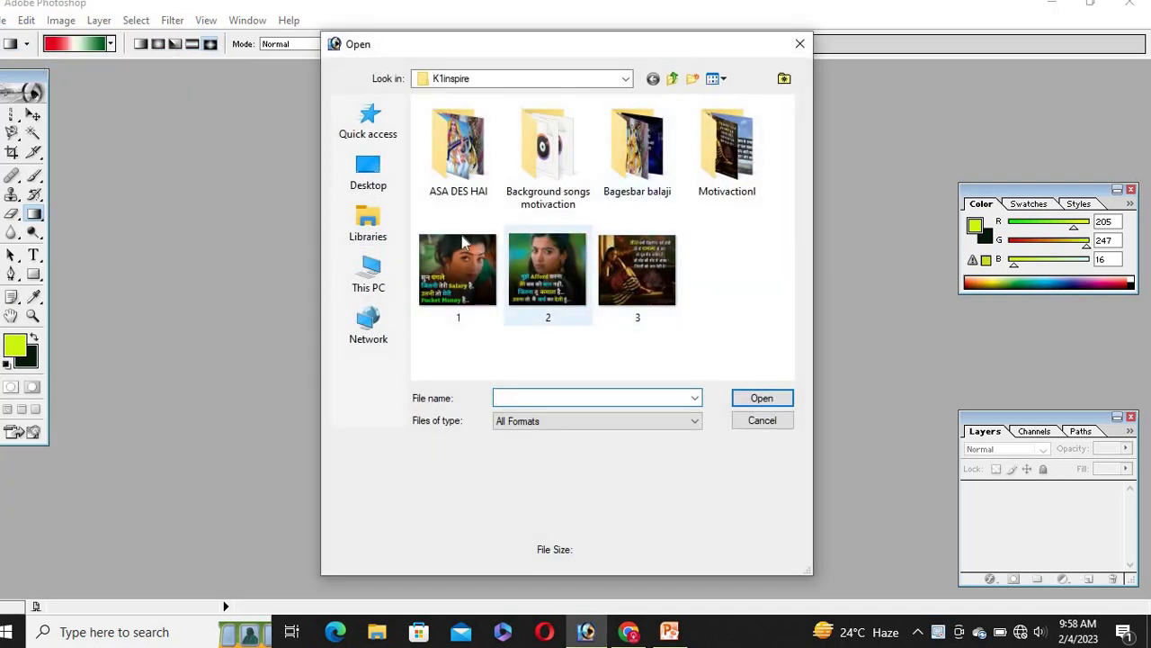
left_click(368, 169)
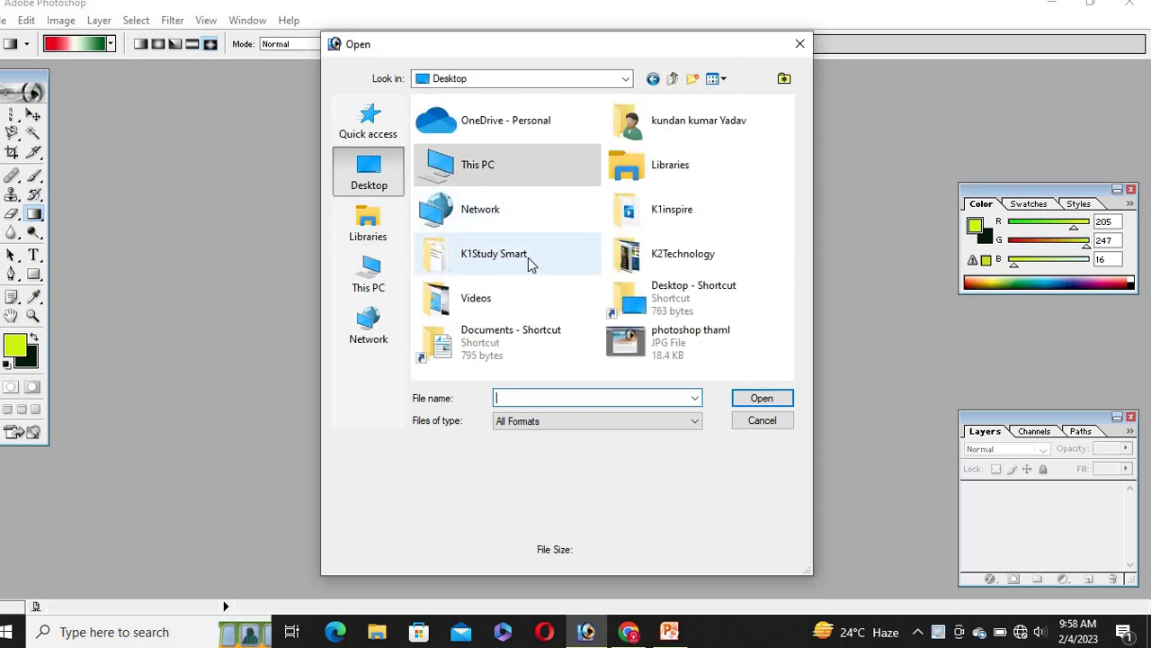
double_click(689, 257)
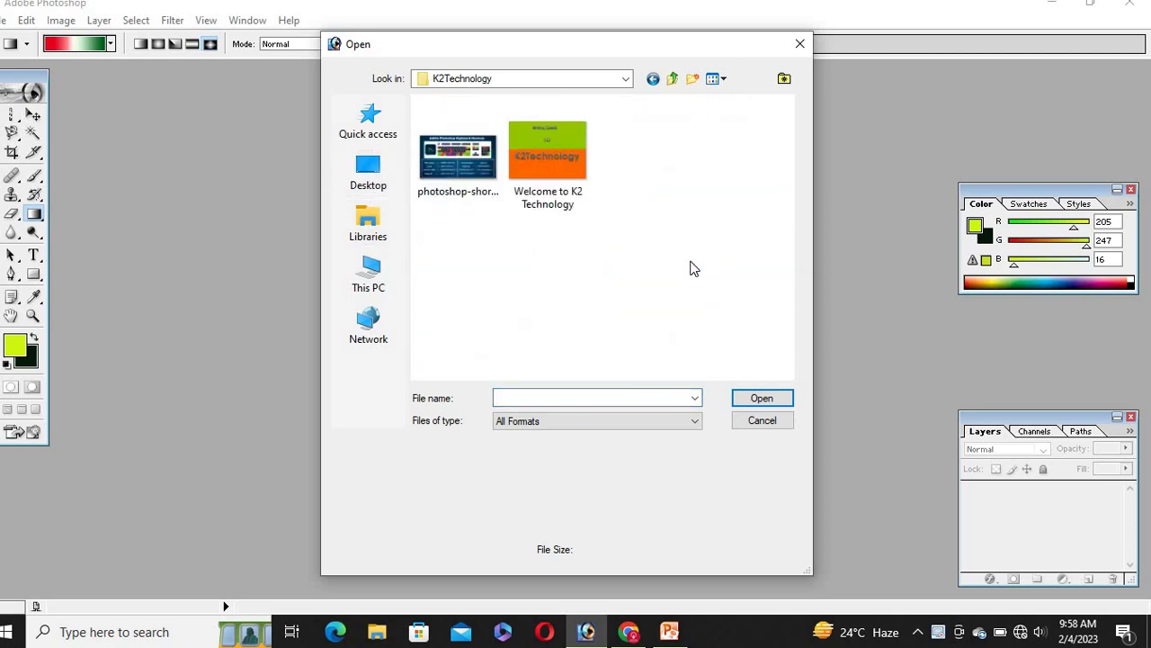
double_click(561, 166)
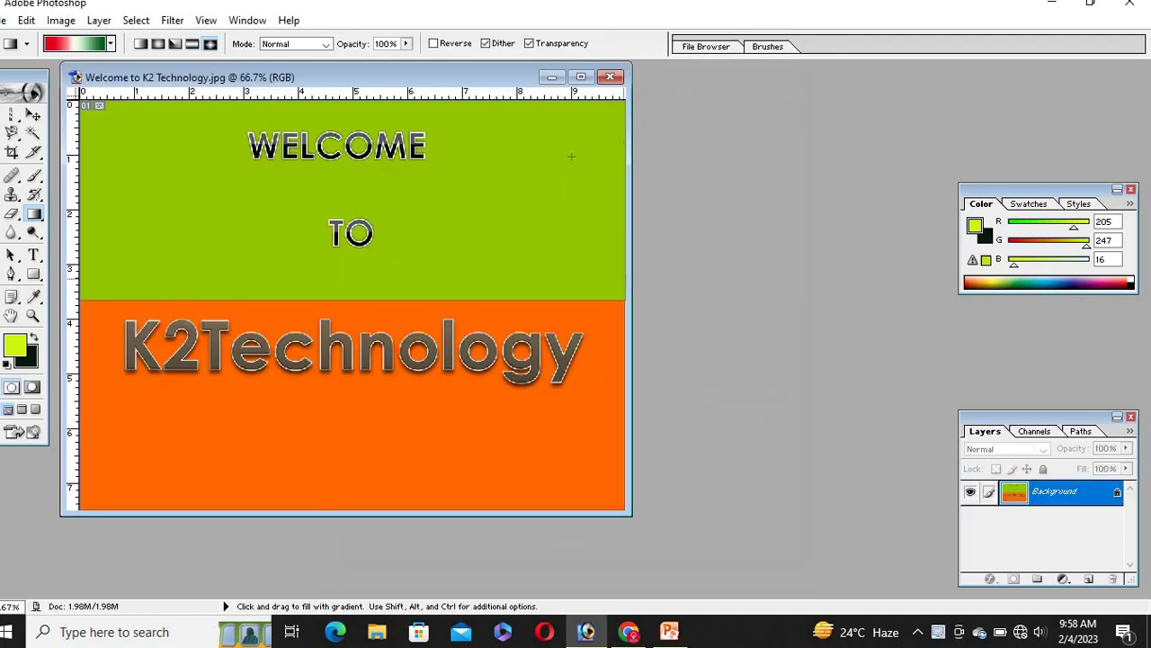
Maximize the image window and zoom out to see the whole image
left_click(580, 77)
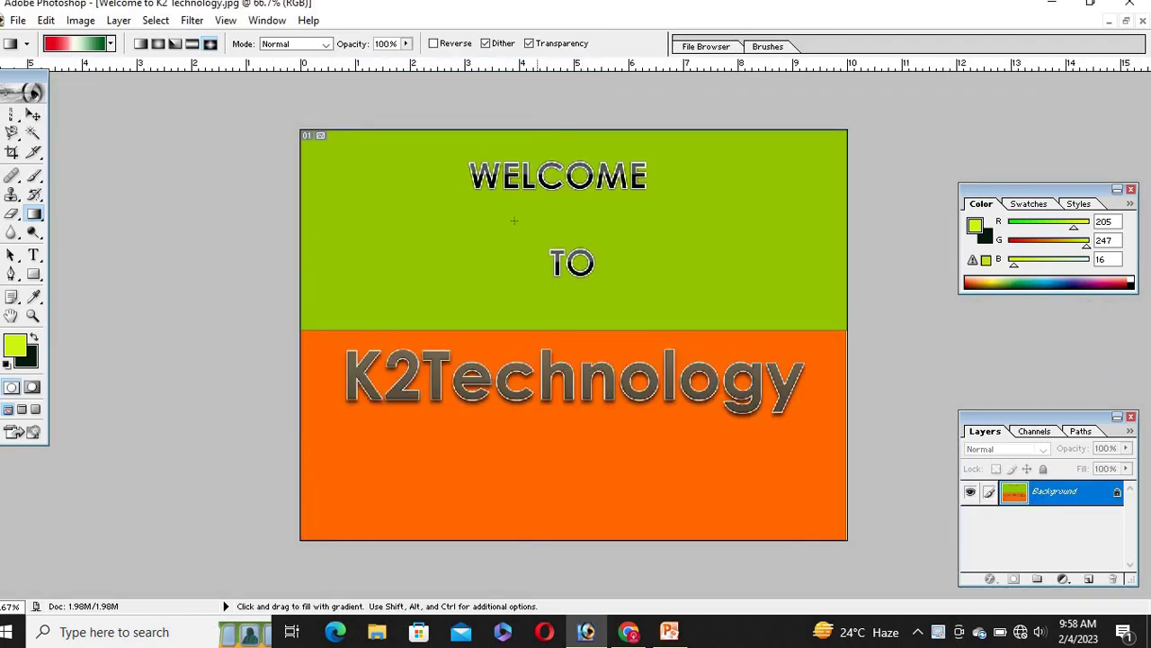
key("ctrl+plus")
key("ctrl+plus")
key("ctrl+minus")
key("ctrl+minus")
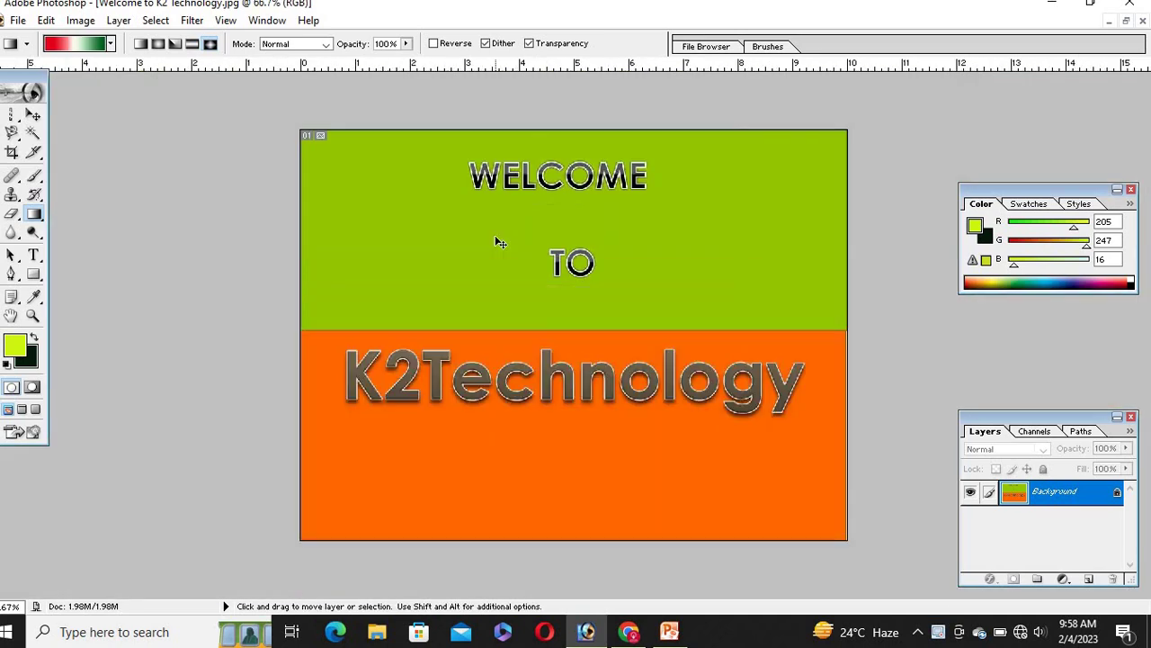
key("ctrl+plus")
key("ctrl+minus")
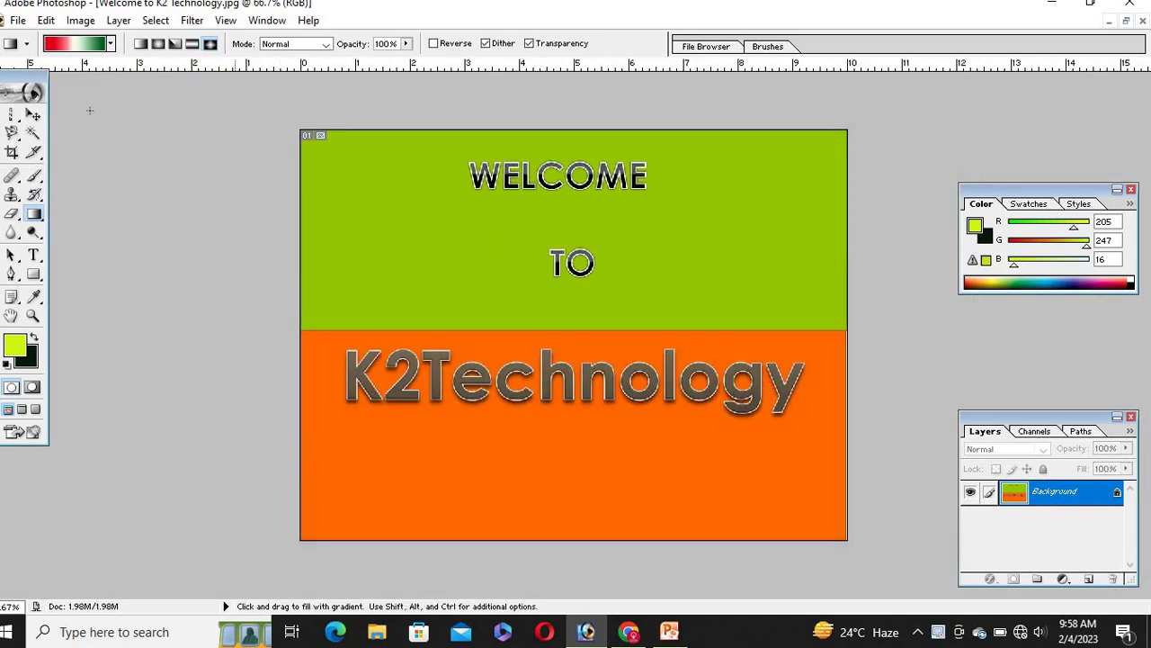
Create a white 8 x 10 inch, 300 ppi document named 'k2 technology'
left_click(19, 23)
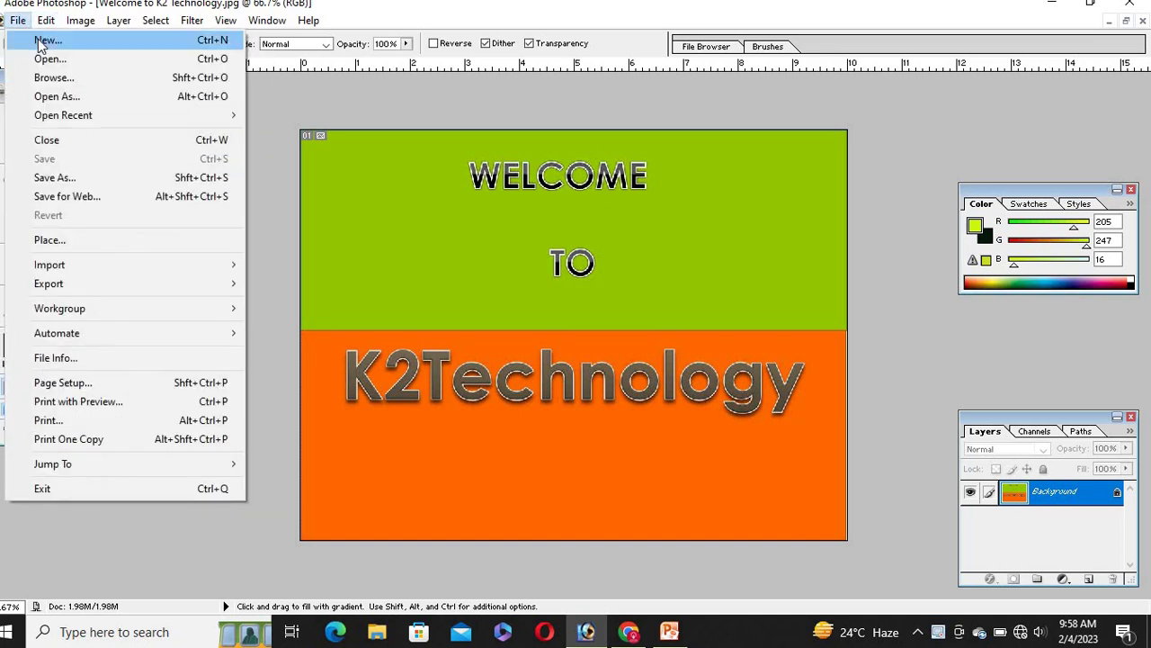
left_click(40, 45)
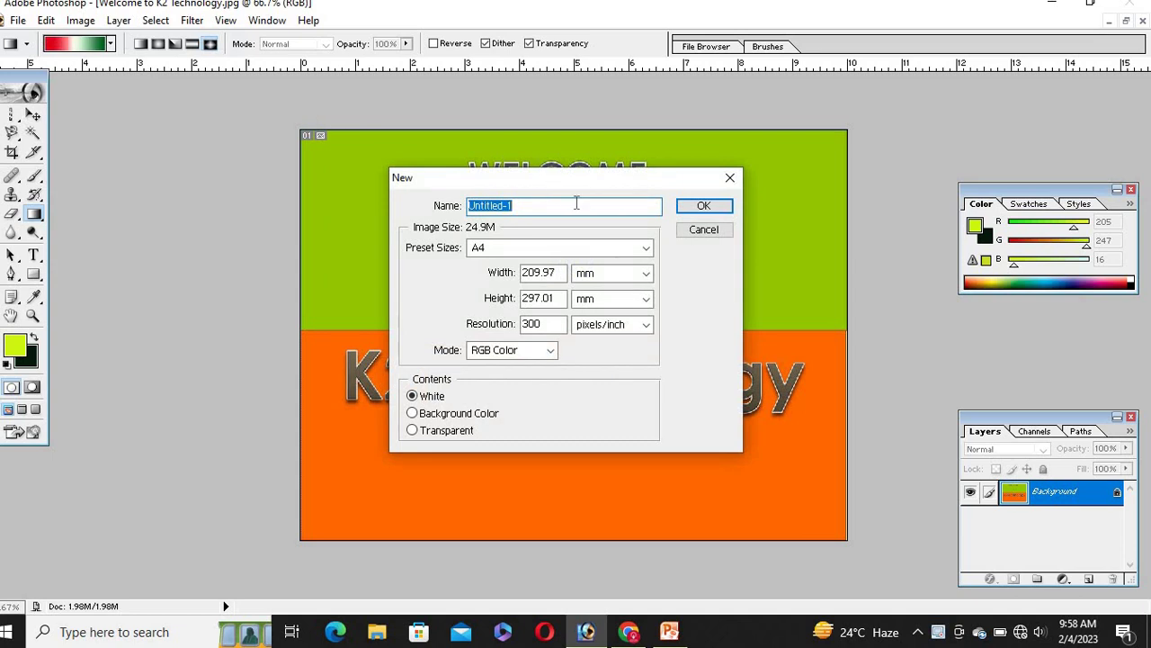
left_click(577, 203)
key("BackSpace")
key("BackSpace")
key("BackSpace")
key("BackSpace")
key("BackSpace")
key("BackSpace")
key("BackSpace")
key("BackSpace")
key("BackSpace")
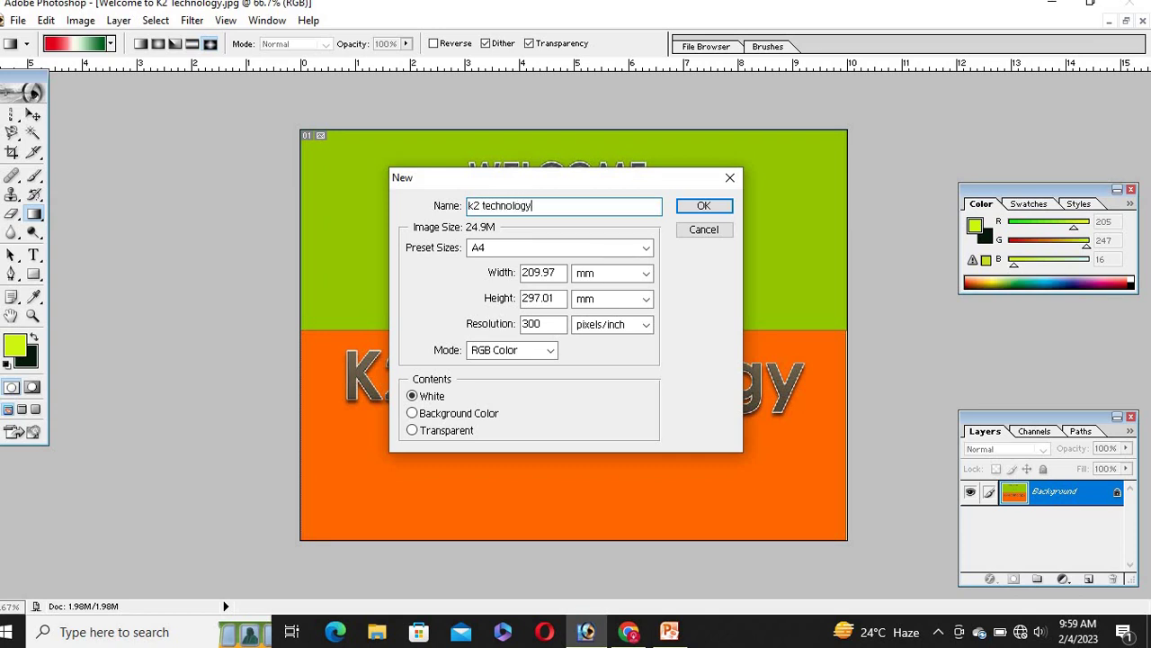
left_click(643, 247)
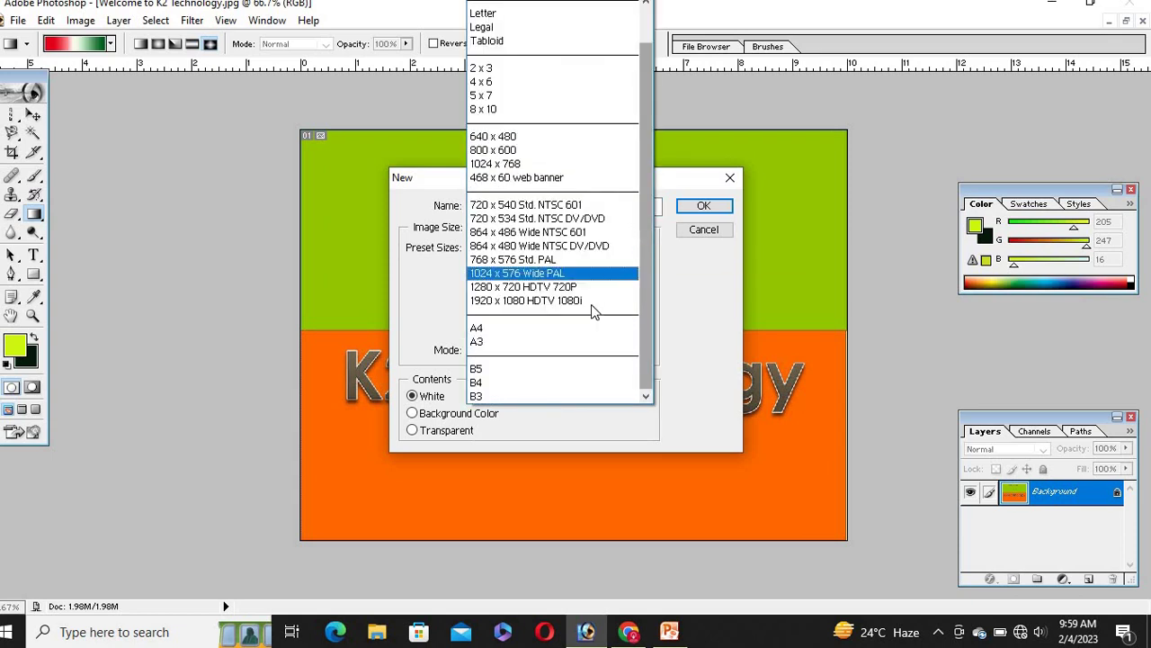
left_click(570, 110)
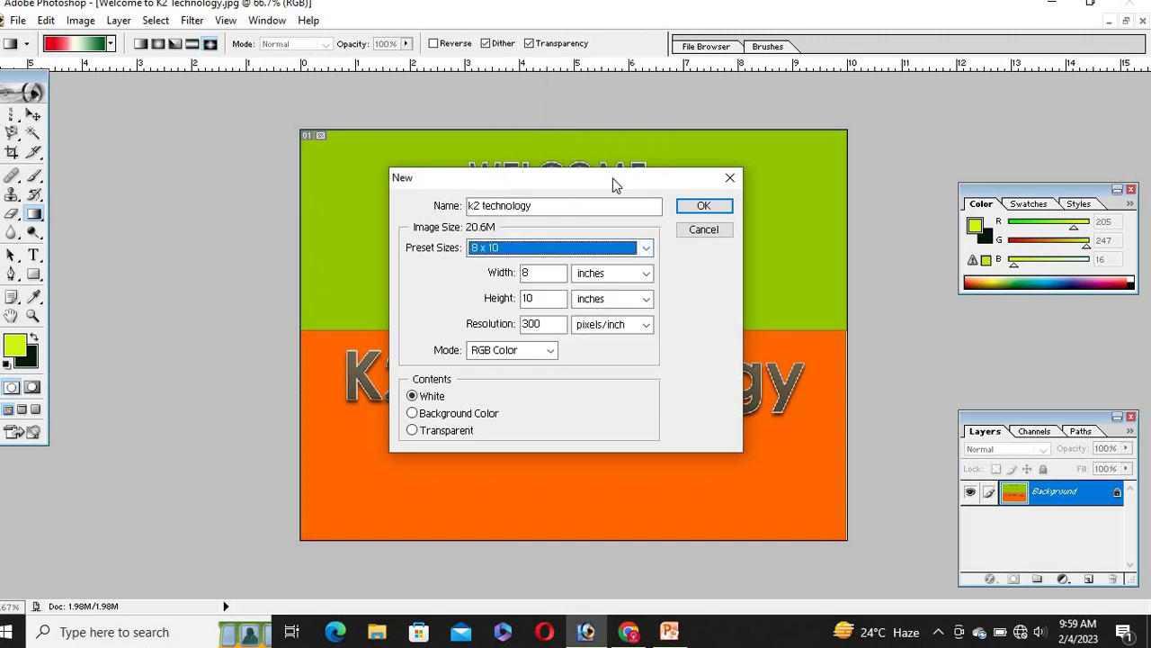
left_click(697, 208)
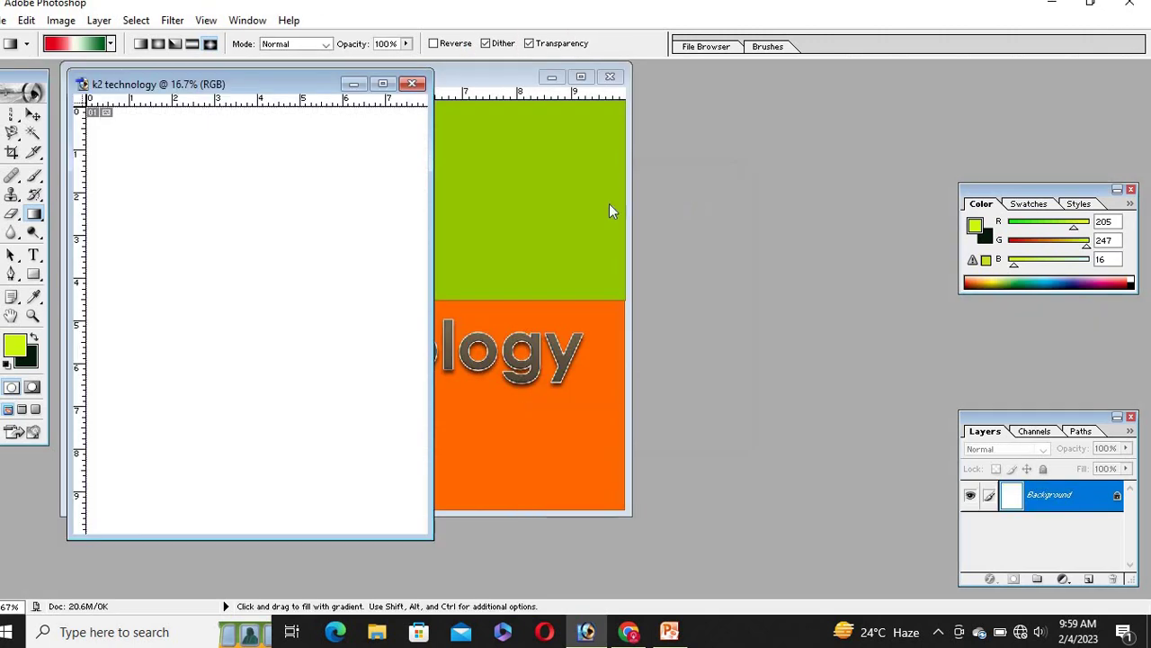
Maximize the new canvas window and adjust the zoom
left_click(382, 83)
key("v")
key("ctrl+plus")
key("ctrl+minus")
key("ctrl+minus")
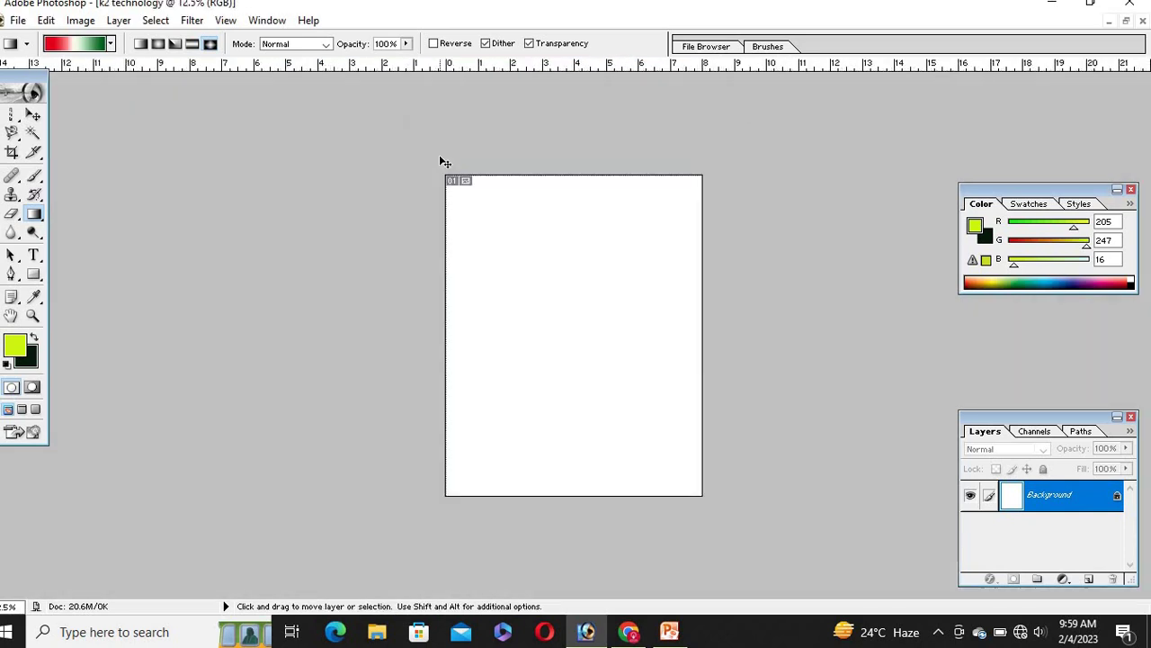
key("ctrl+plus")
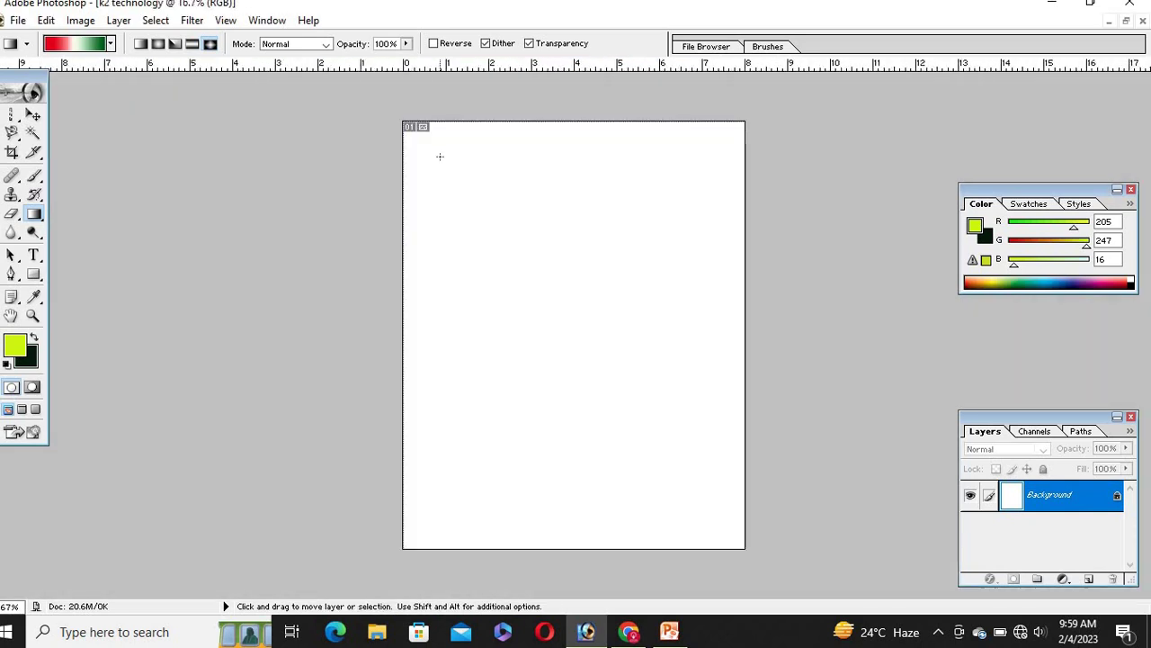
left_click(33, 255)
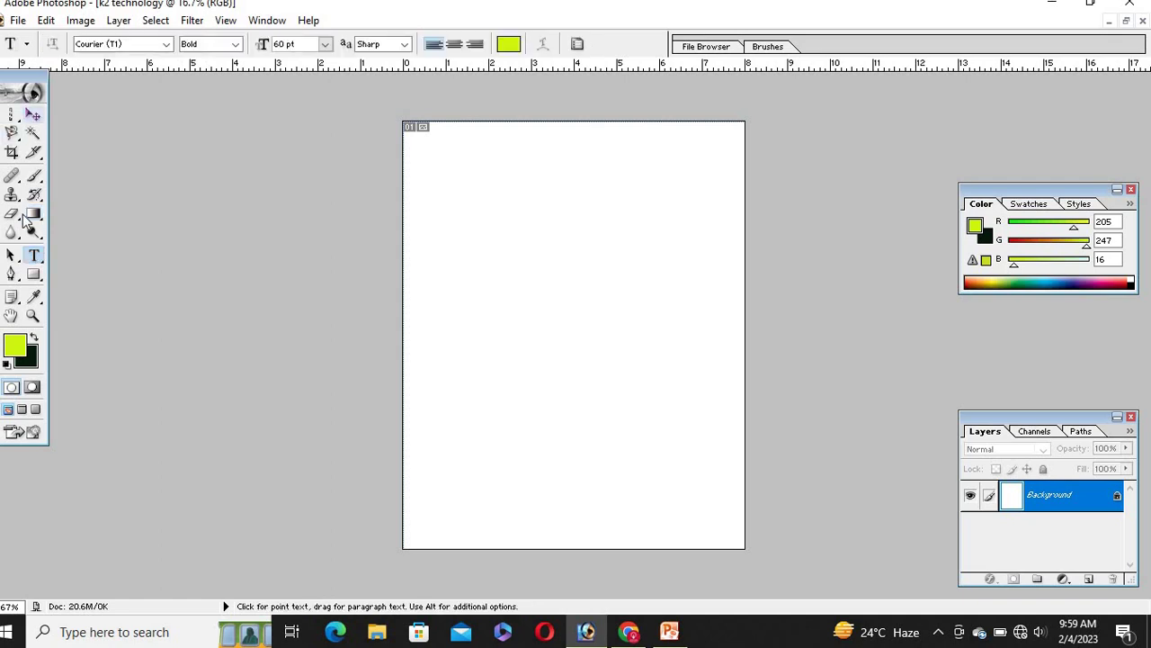
Set the background colour to bright green (R6 G245 B10) and fill the canvas with it
left_click(31, 357)
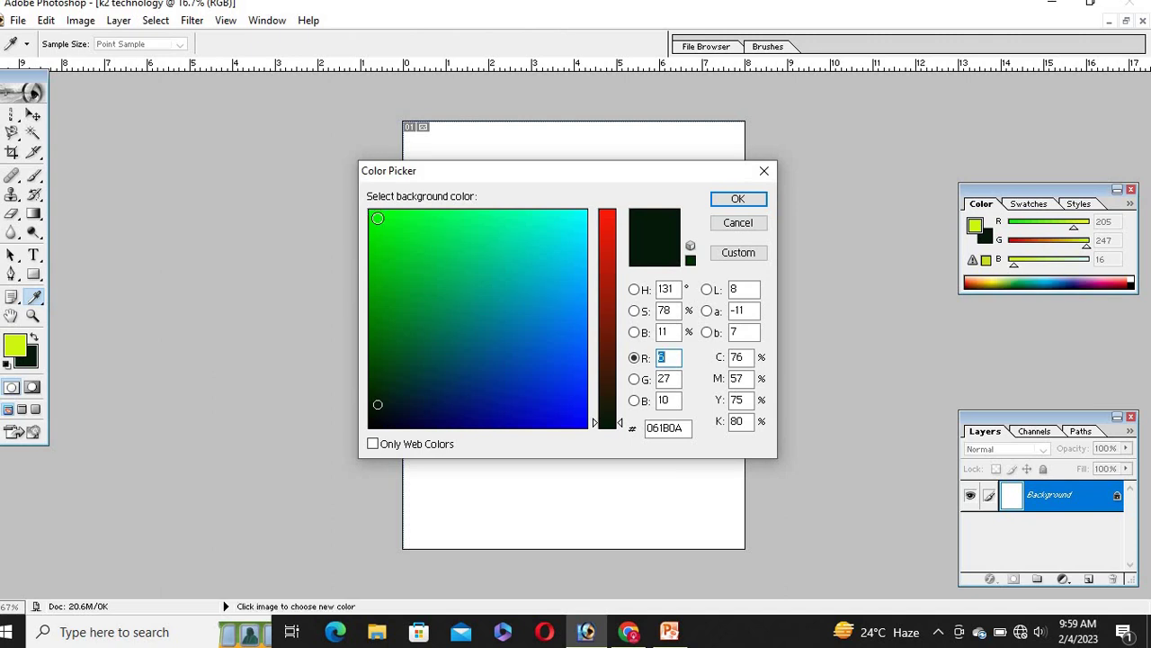
left_click(378, 219)
left_click(738, 198)
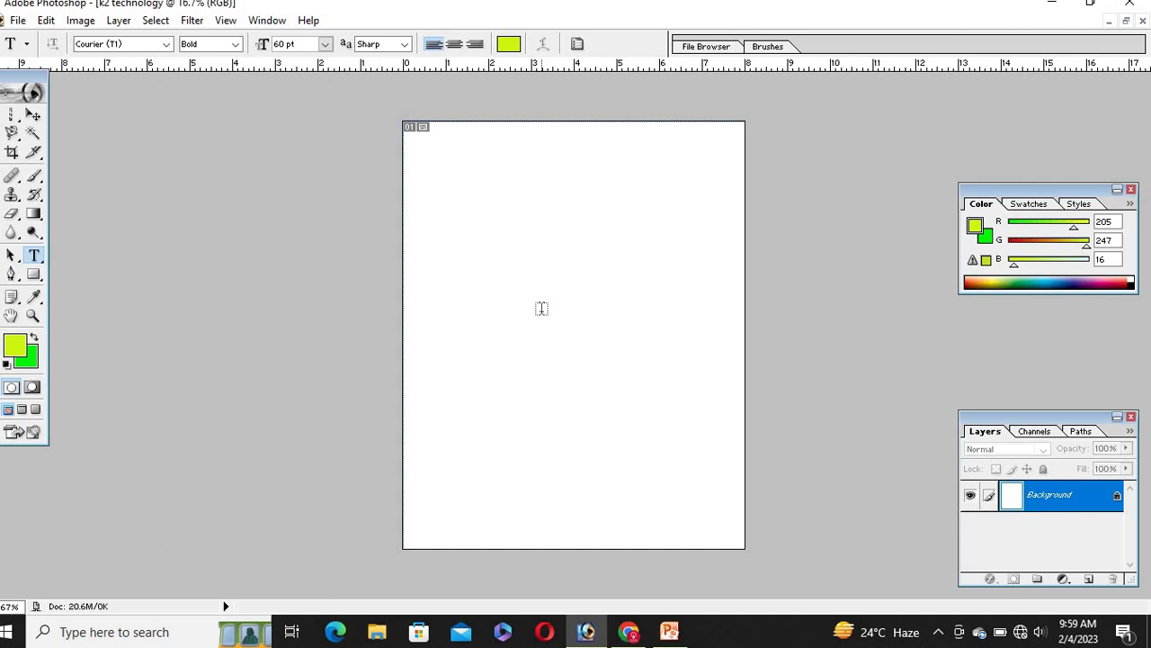
key("alt+BackSpace")
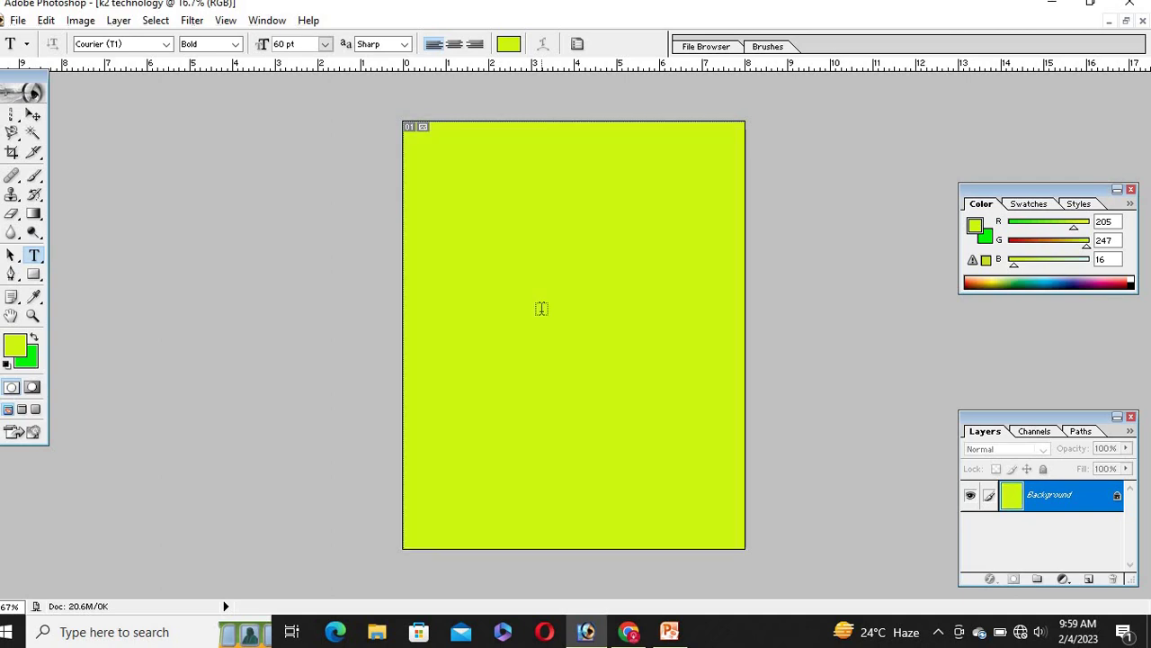
left_click(34, 343)
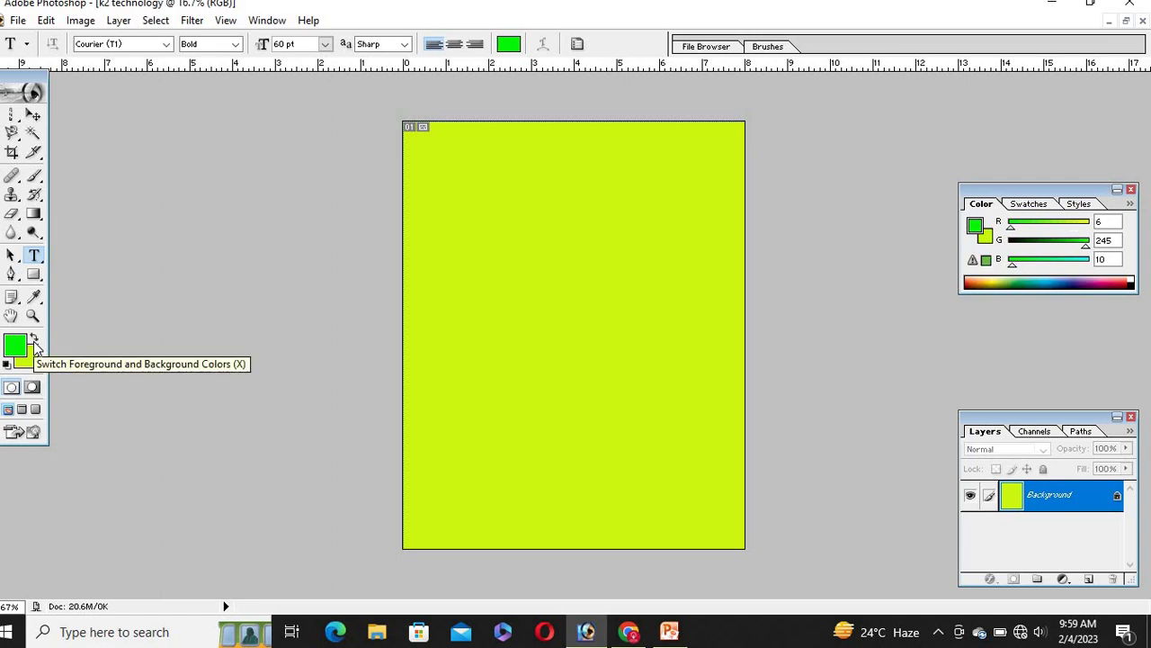
key("alt+BackSpace")
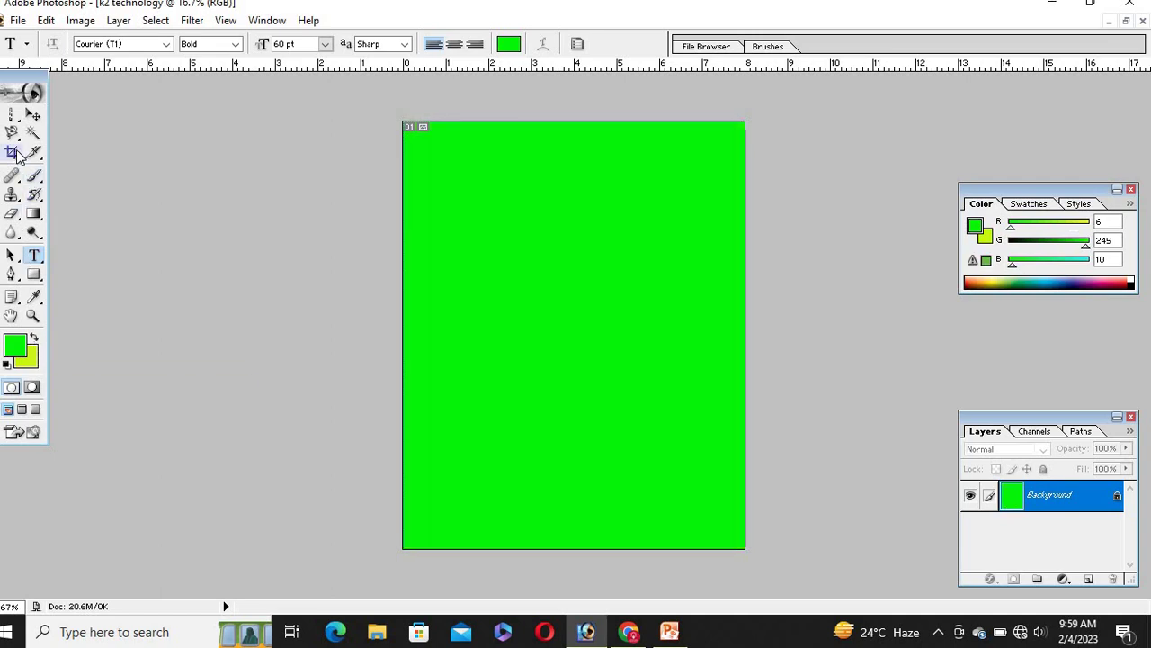
left_click(11, 117)
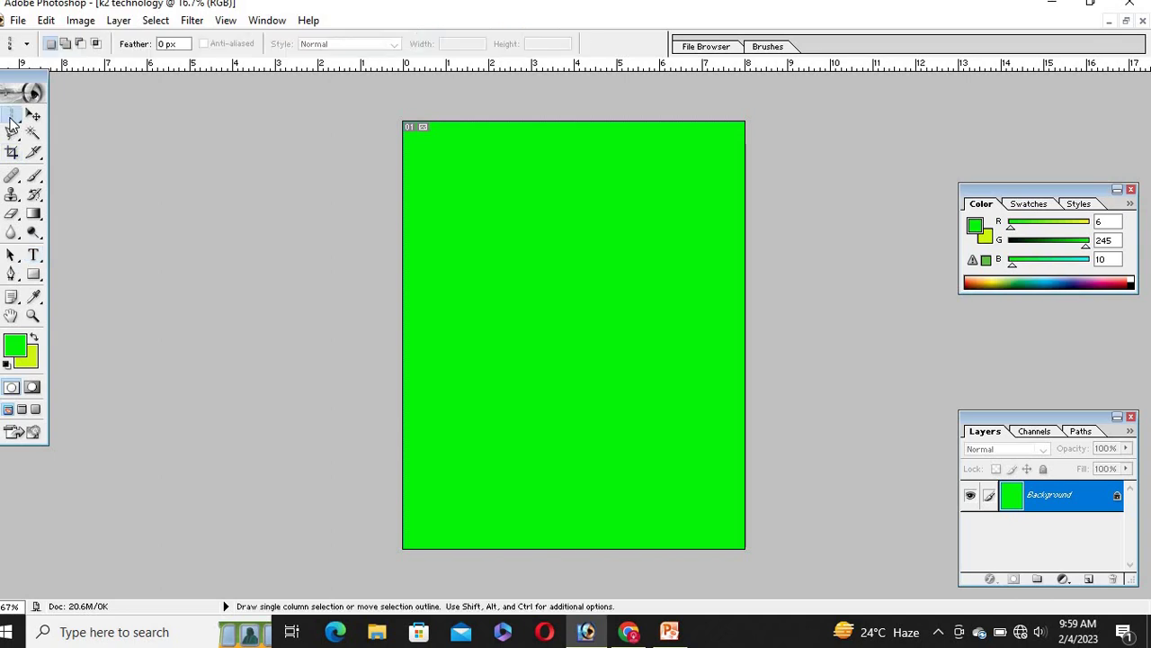
Select a rectangle in the upper middle and fill it with yellow-green (R205 G247 B16)
left_click_drag(11, 124, 90, 118)
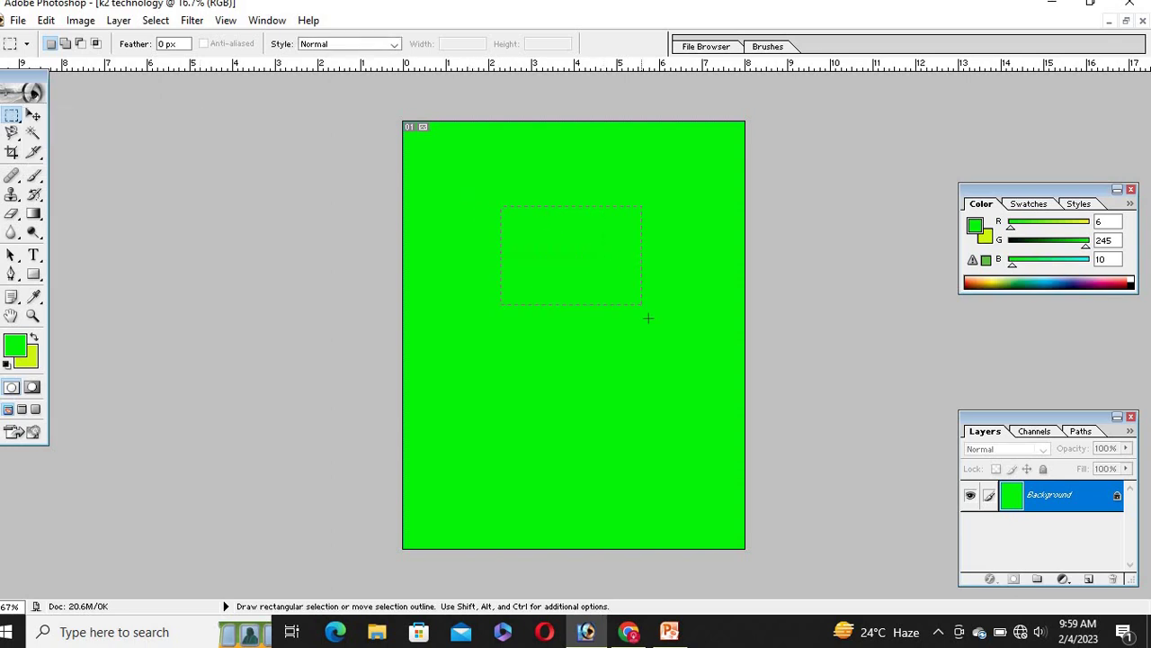
left_click_drag(651, 321, 651, 320)
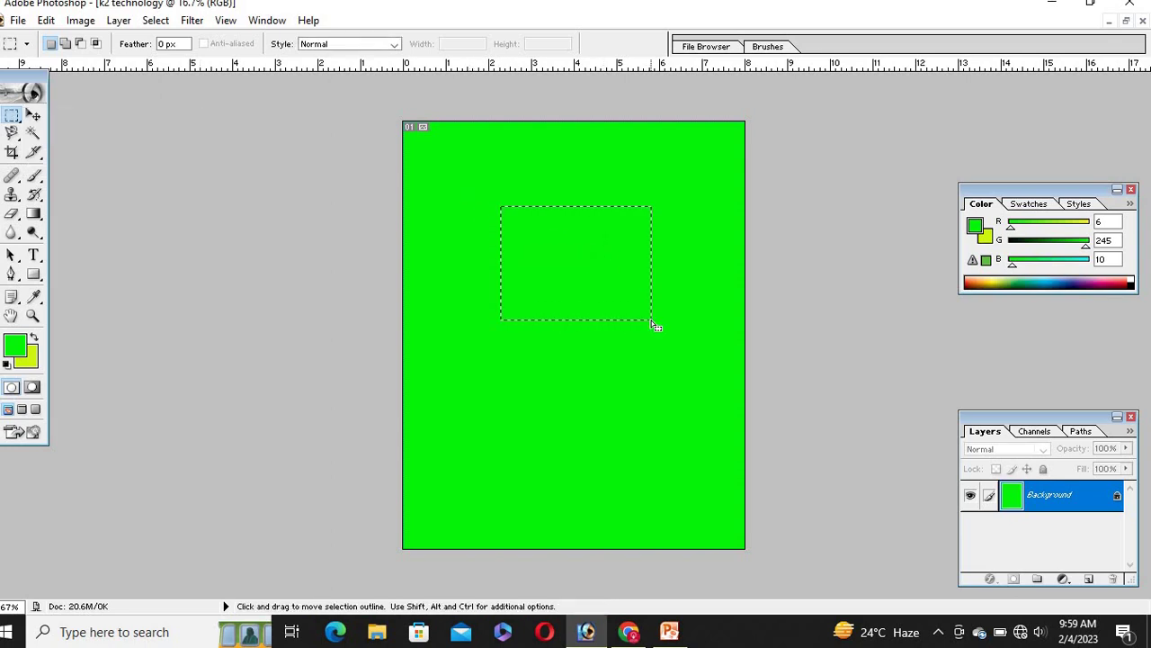
left_click(34, 338)
key("alt+BackSpace")
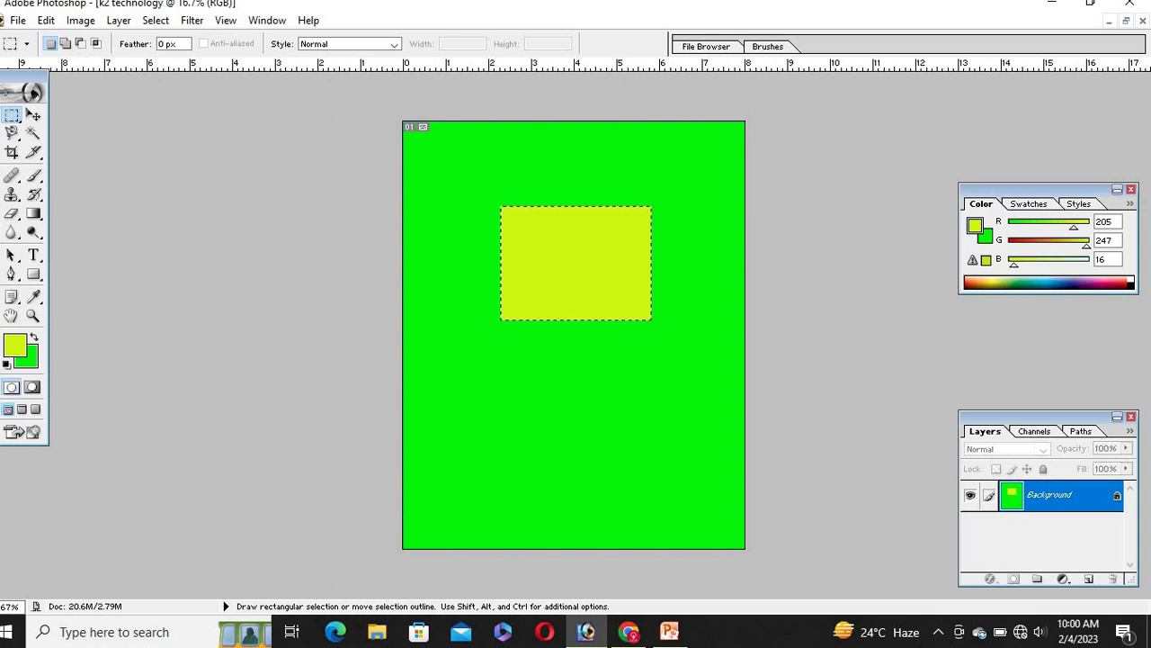
Select an ellipse below the yellow rectangle and fill it with crimson (R205 G16 B74)
key("ctrl+minus")
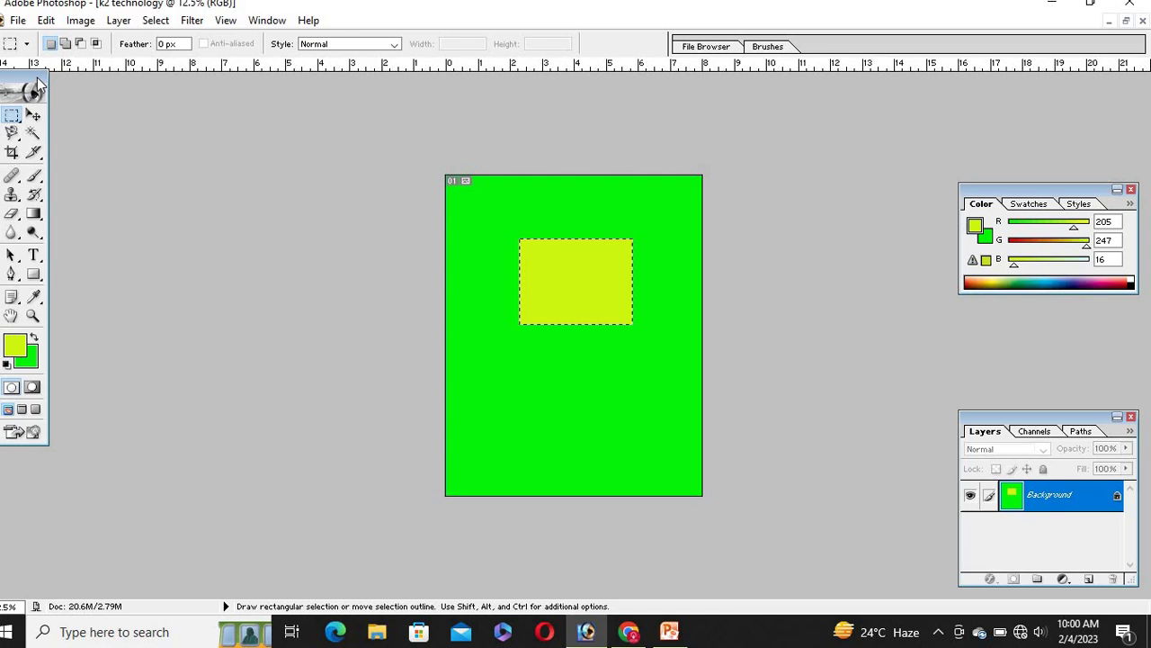
key("ctrl+plus")
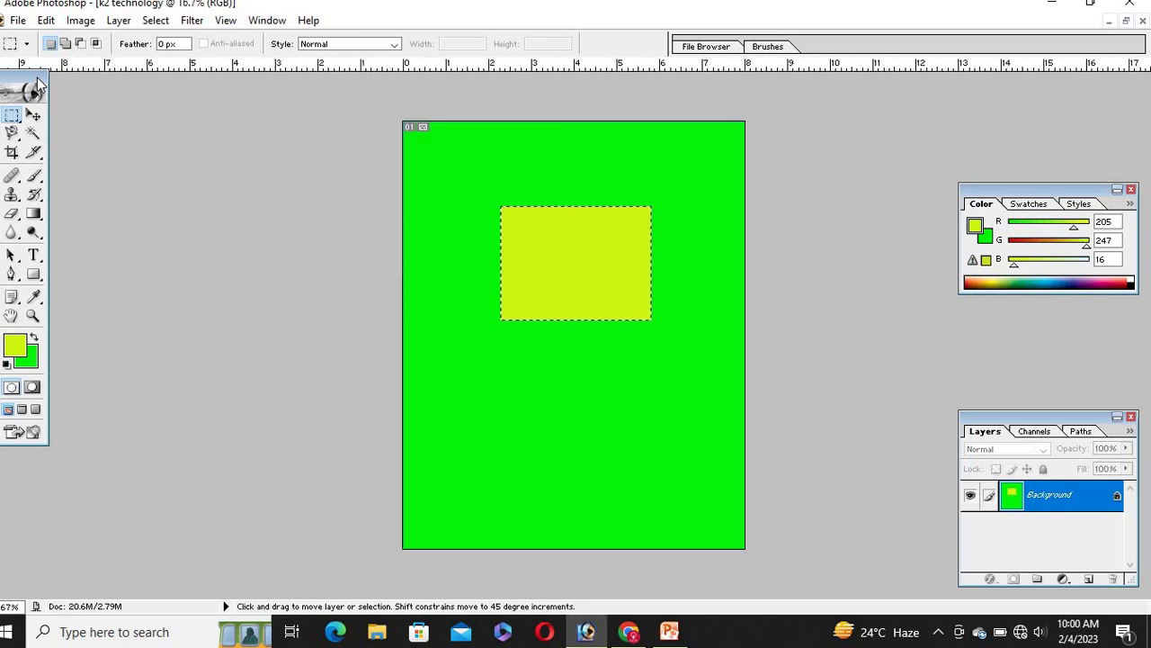
right_click(14, 119)
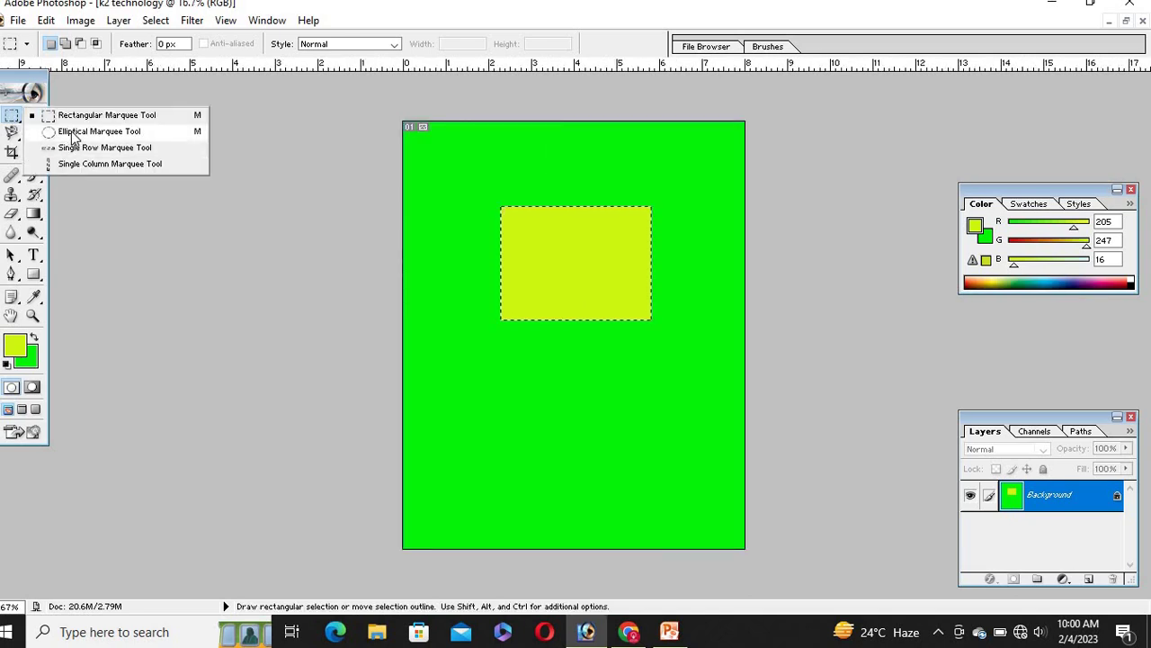
left_click(74, 134)
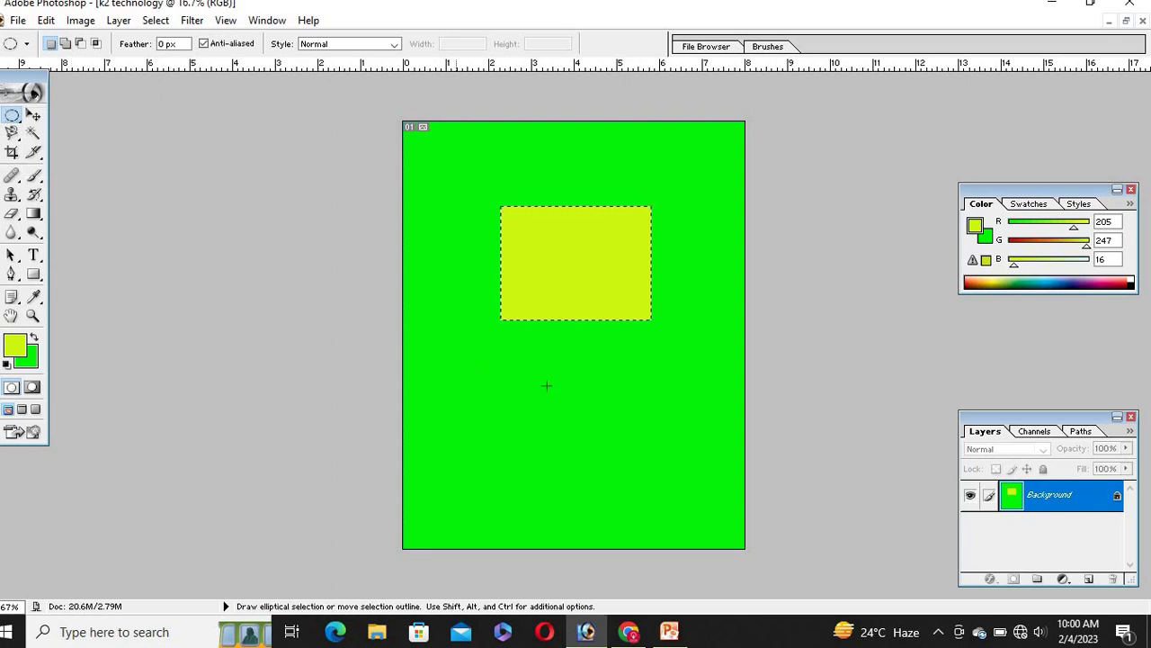
left_click(513, 377)
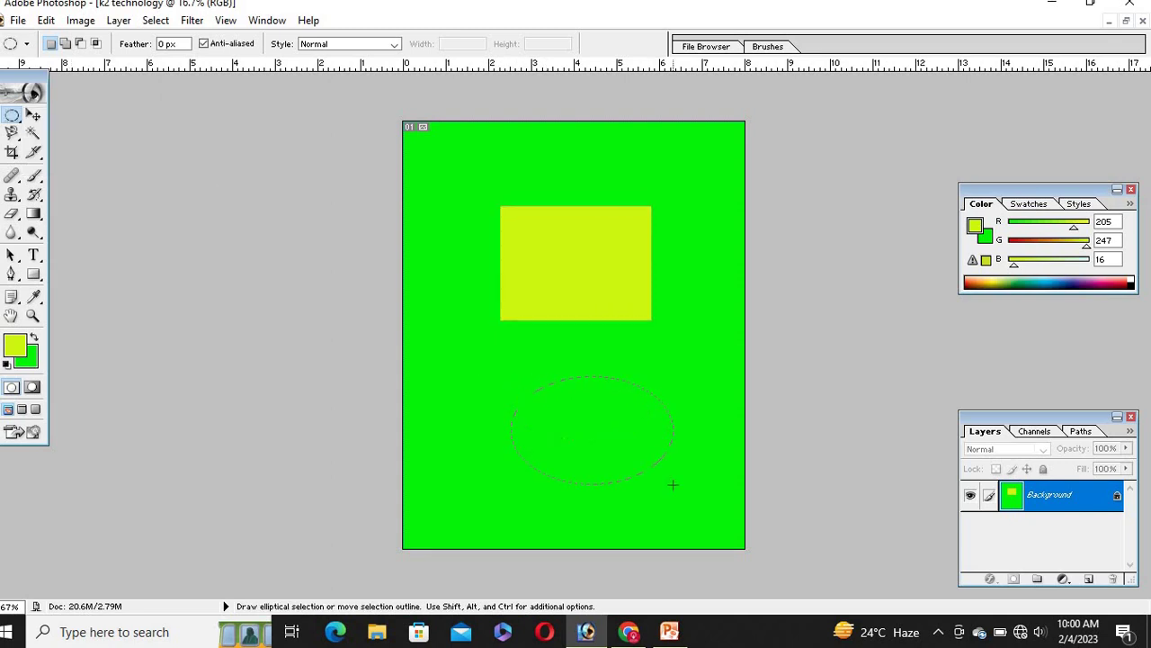
left_click_drag(672, 485, 673, 485)
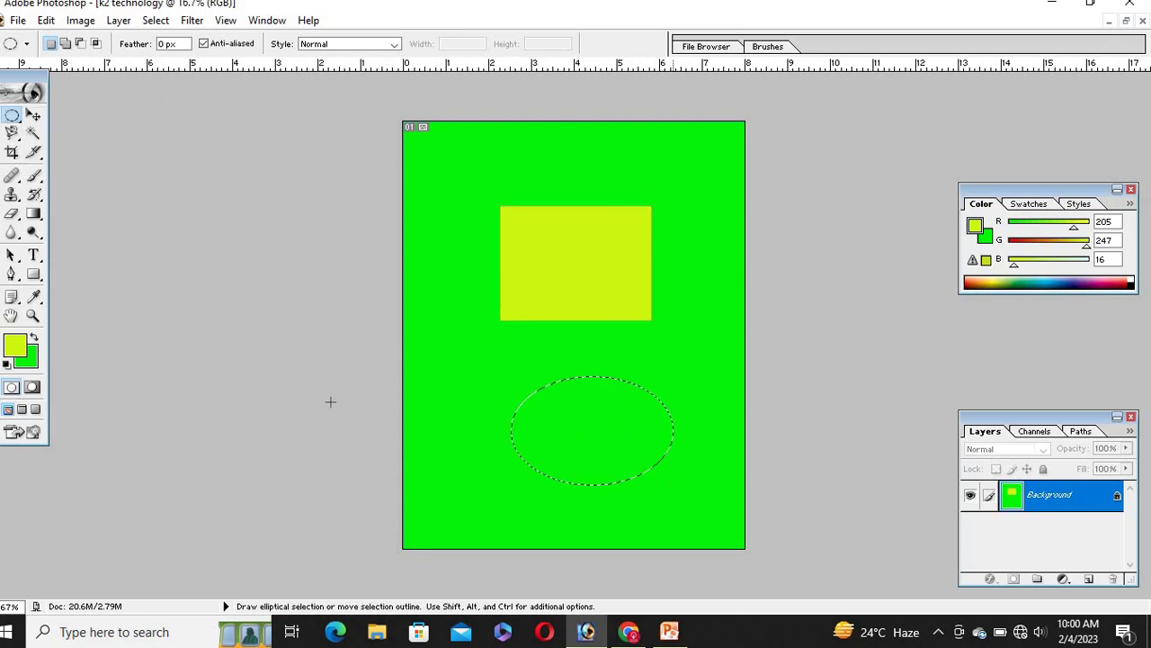
left_click(16, 344)
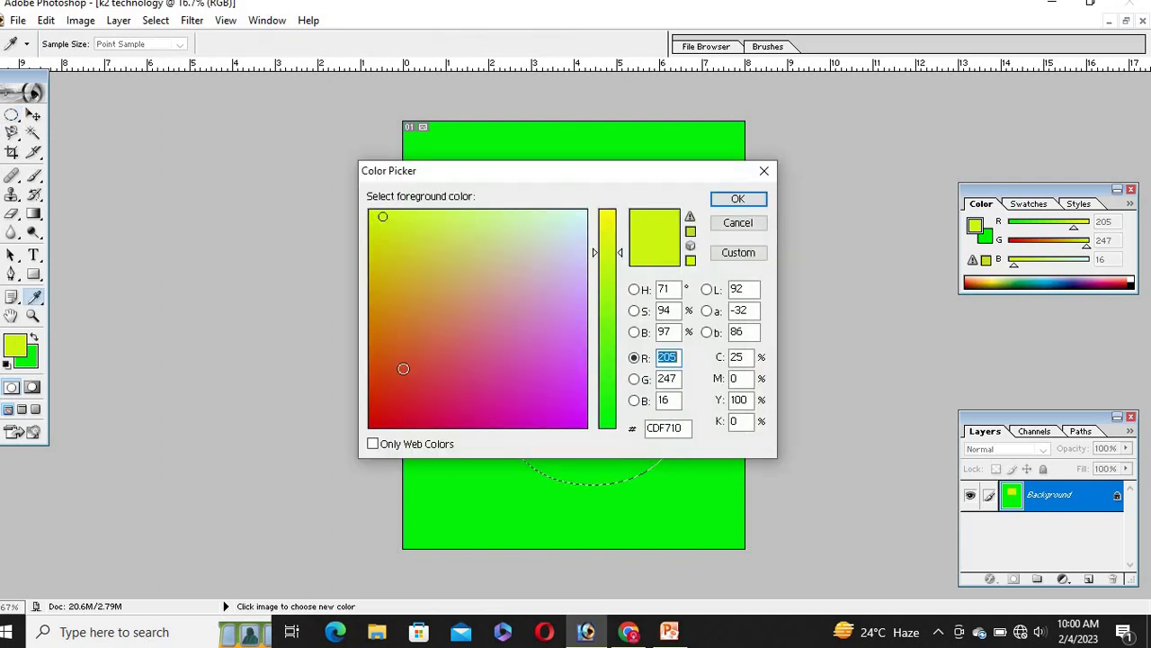
left_click(432, 414)
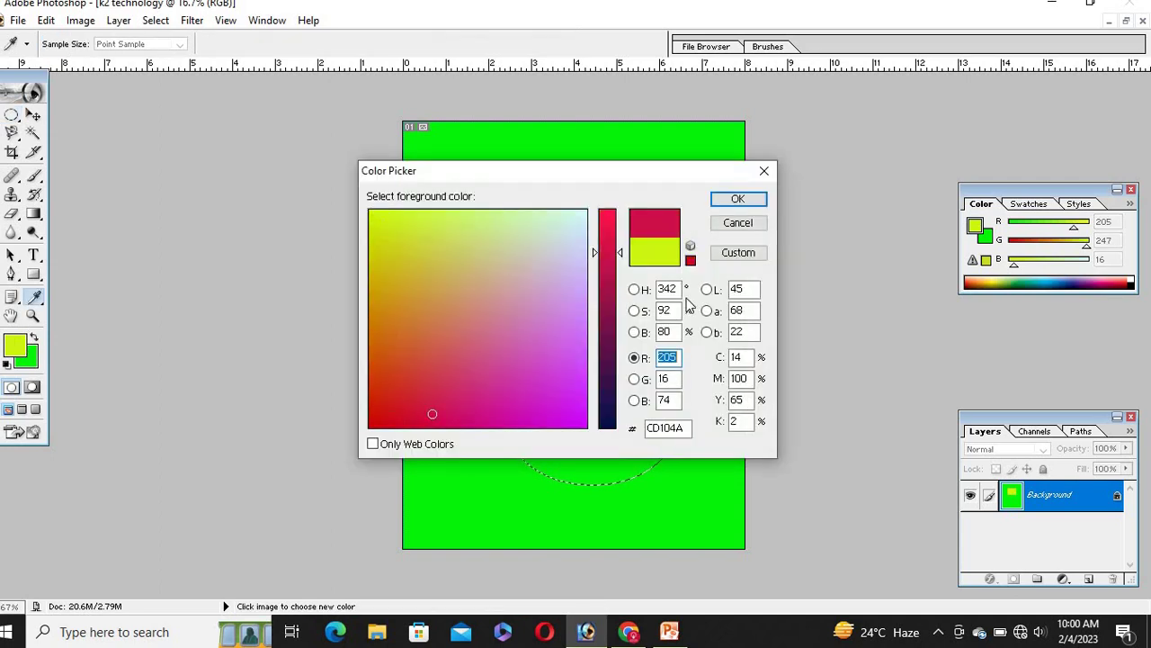
left_click(738, 197)
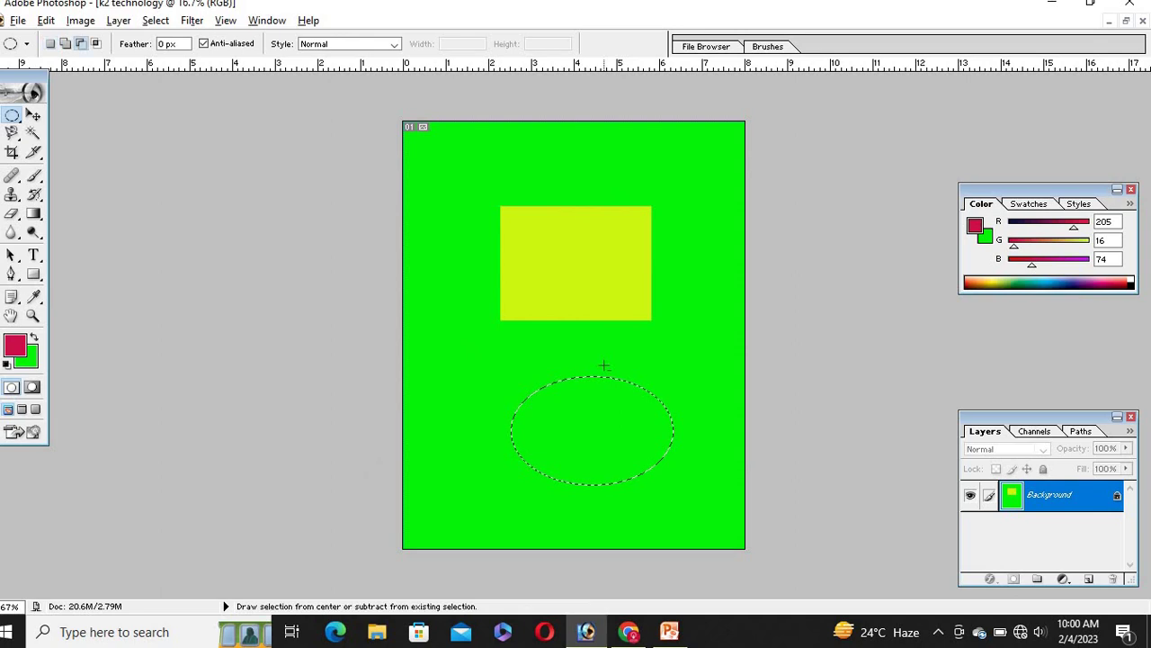
key("alt+BackSpace")
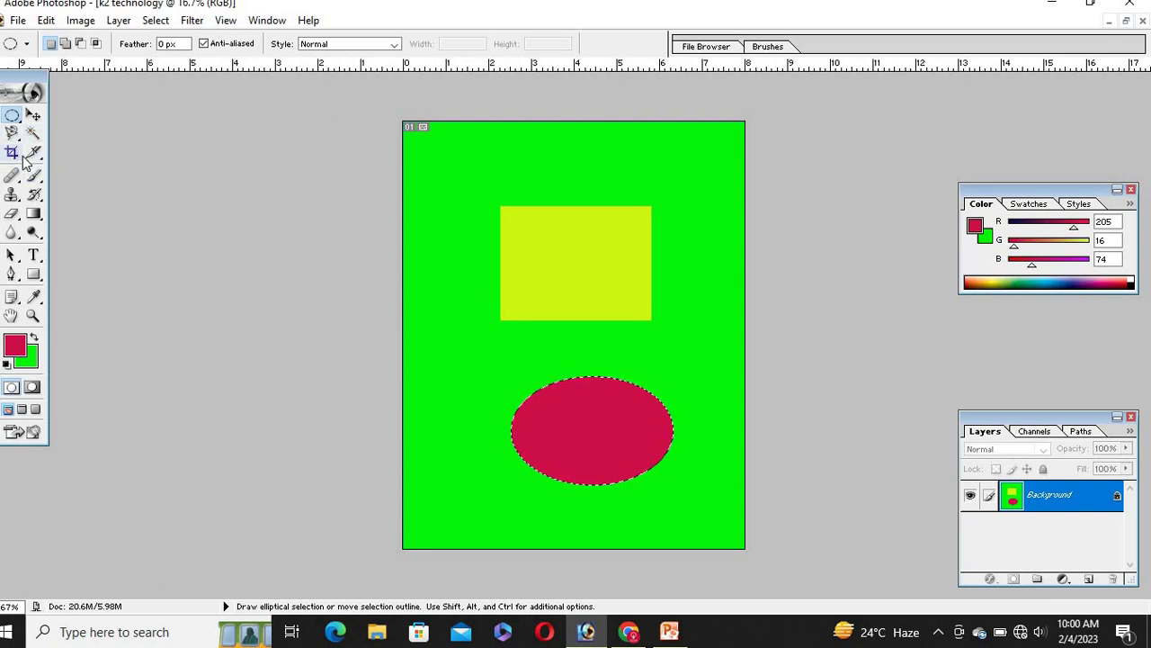
Choose the Clone Stamp tool with Normal blend mode
left_click(13, 197)
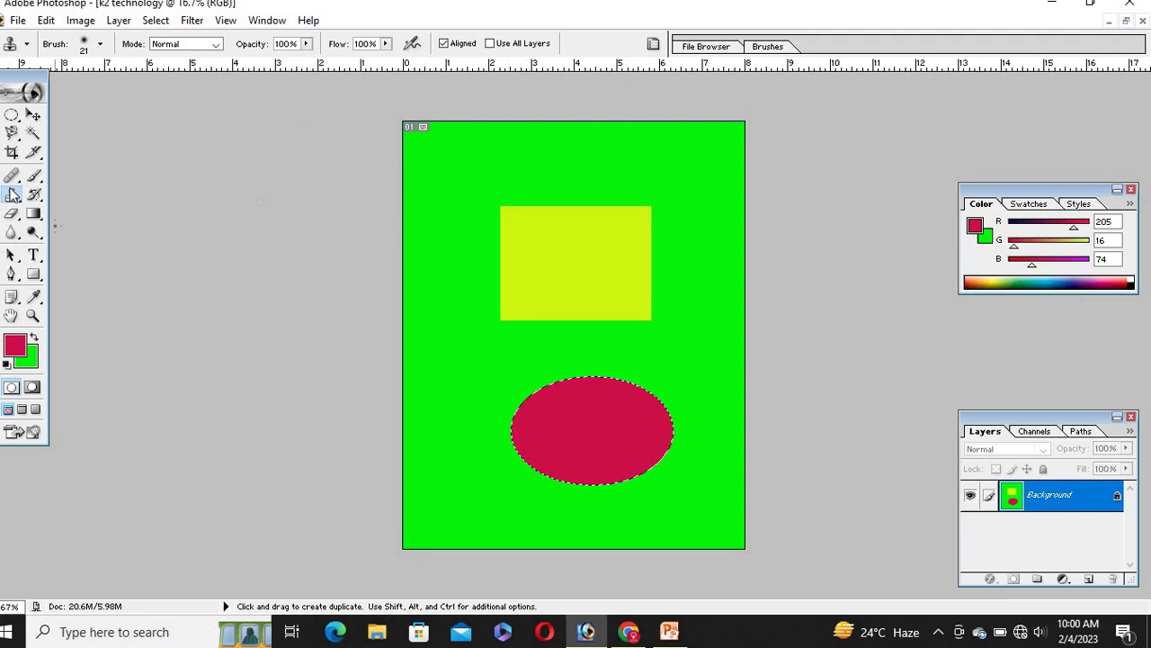
left_click(13, 134)
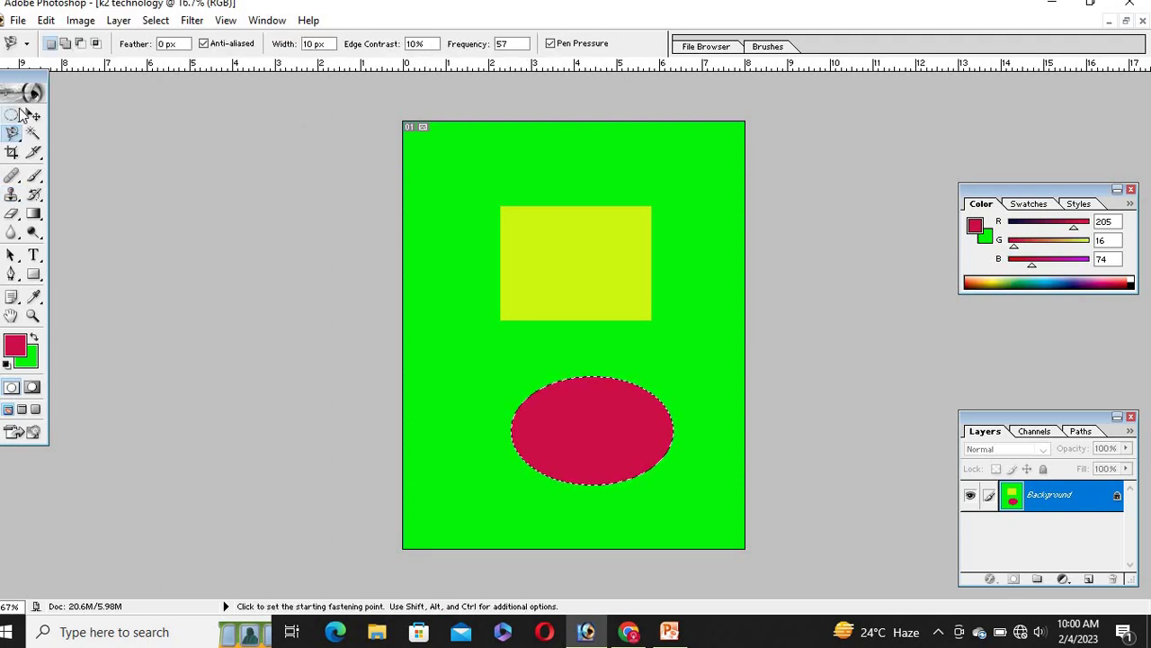
left_click(11, 115)
left_click(32, 115)
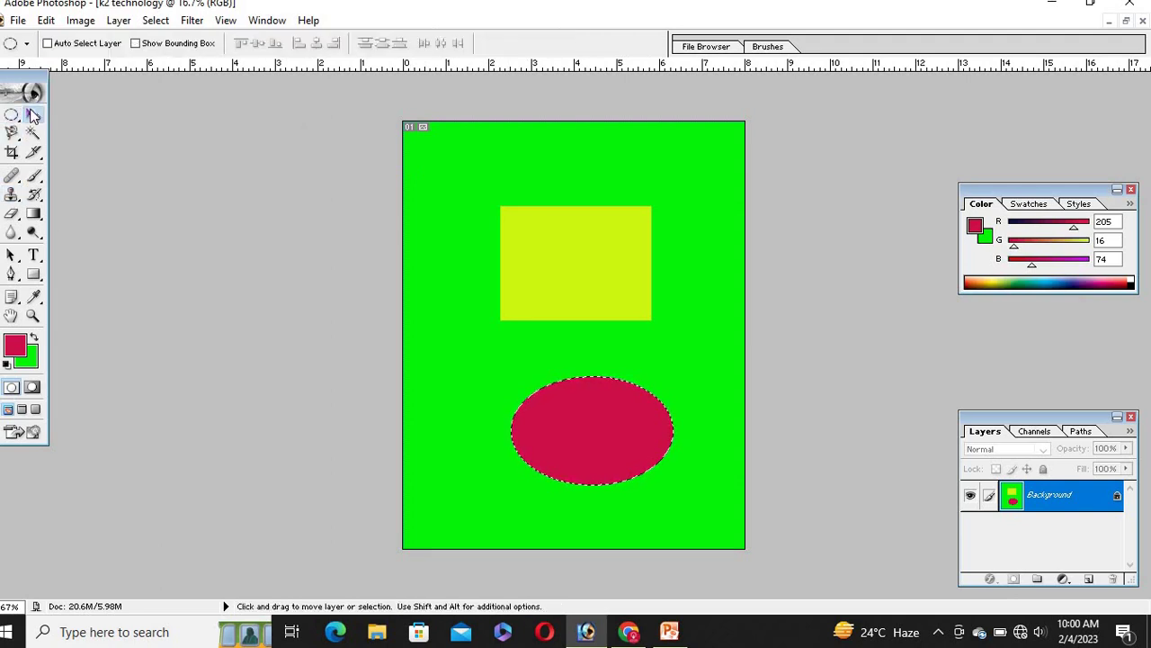
left_click(11, 196)
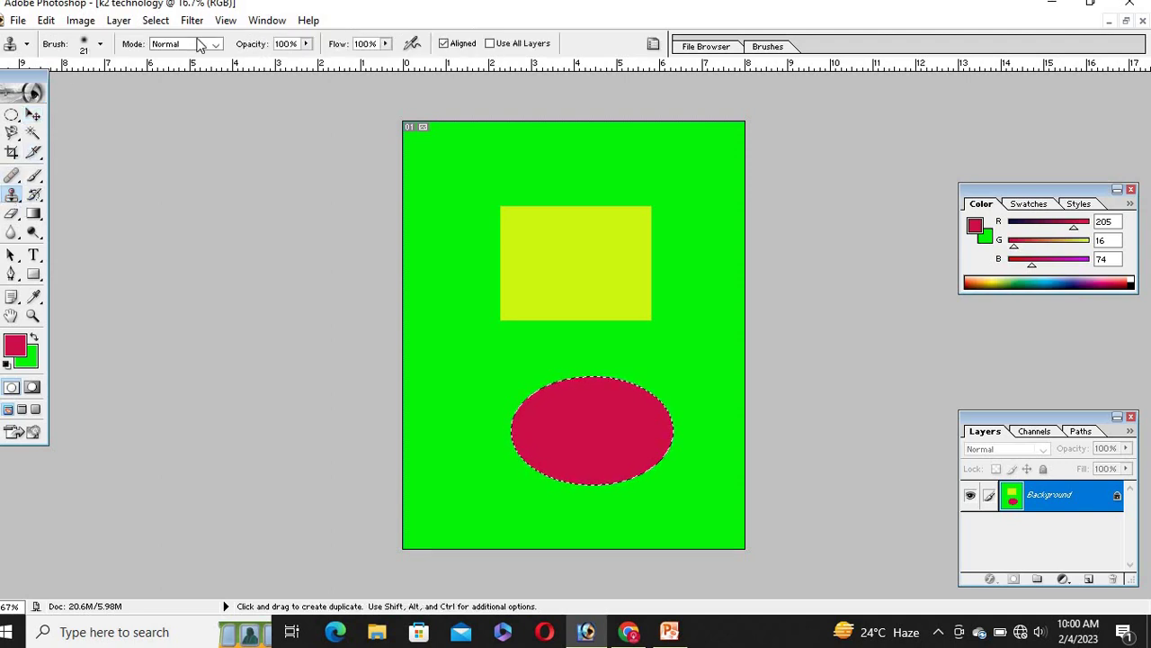
left_click(214, 44)
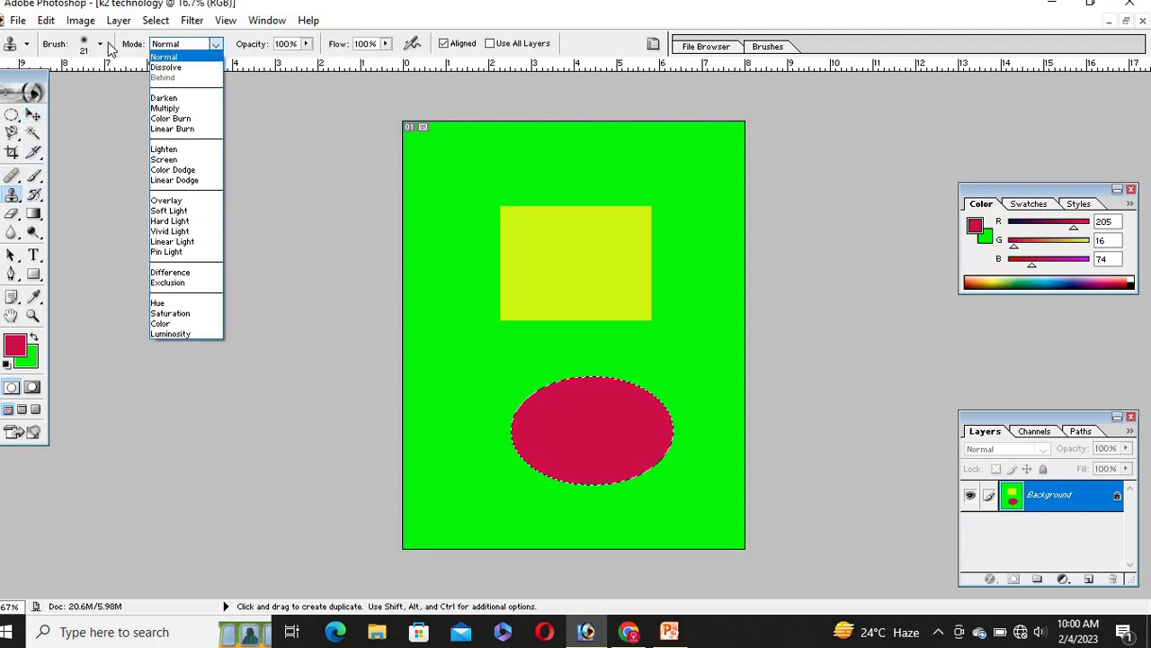
left_click(103, 49)
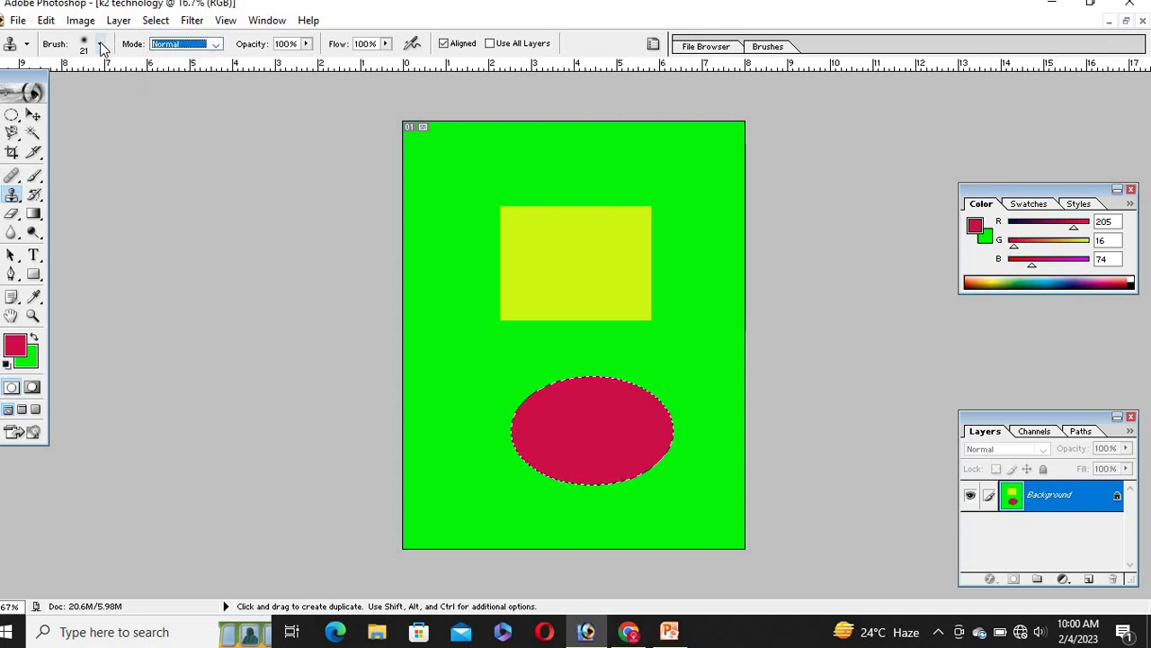
key("Return")
Pick the 9 px brush and dismiss the undefined clone source warning
left_click(100, 45)
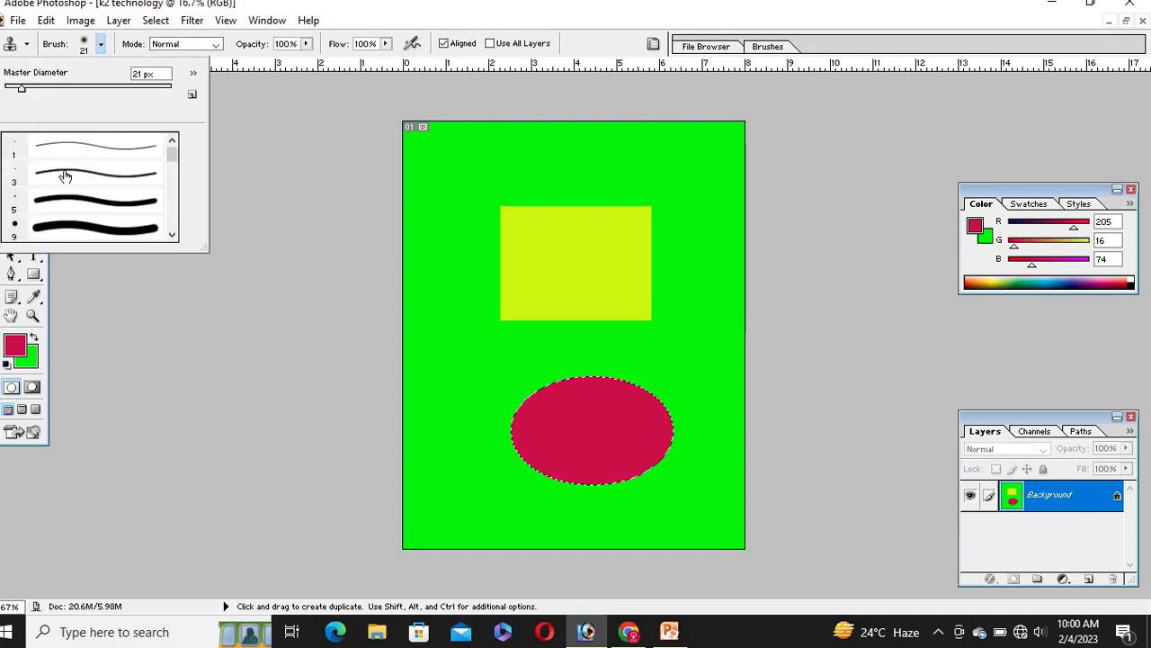
left_click(81, 229)
left_click(490, 200)
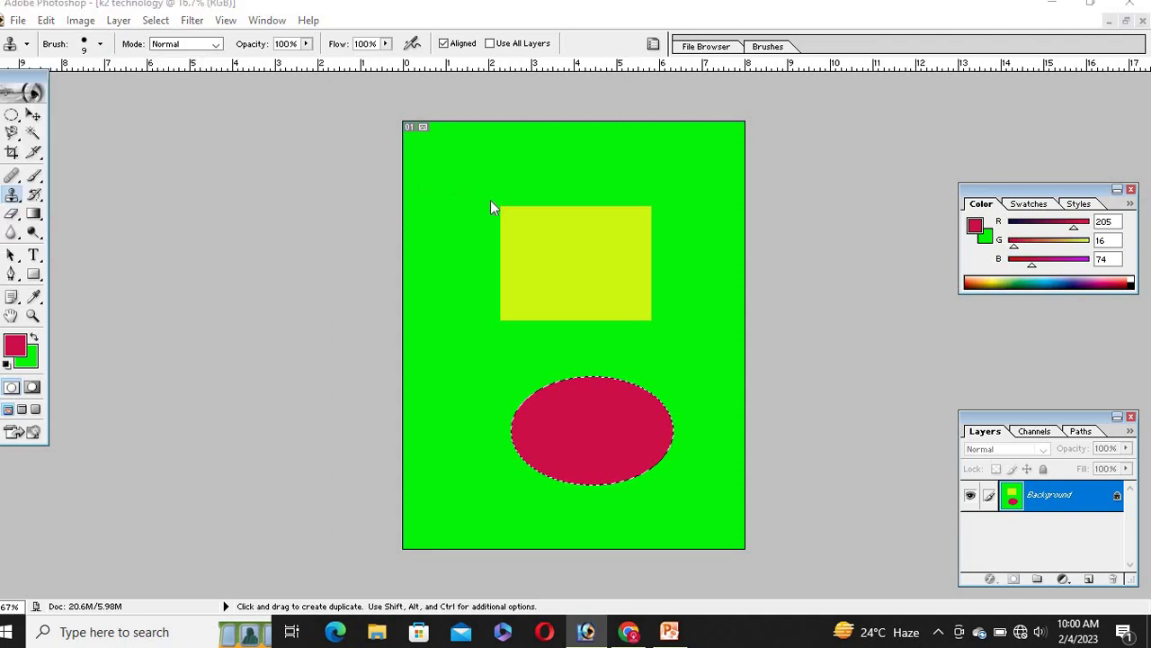
left_click(490, 200)
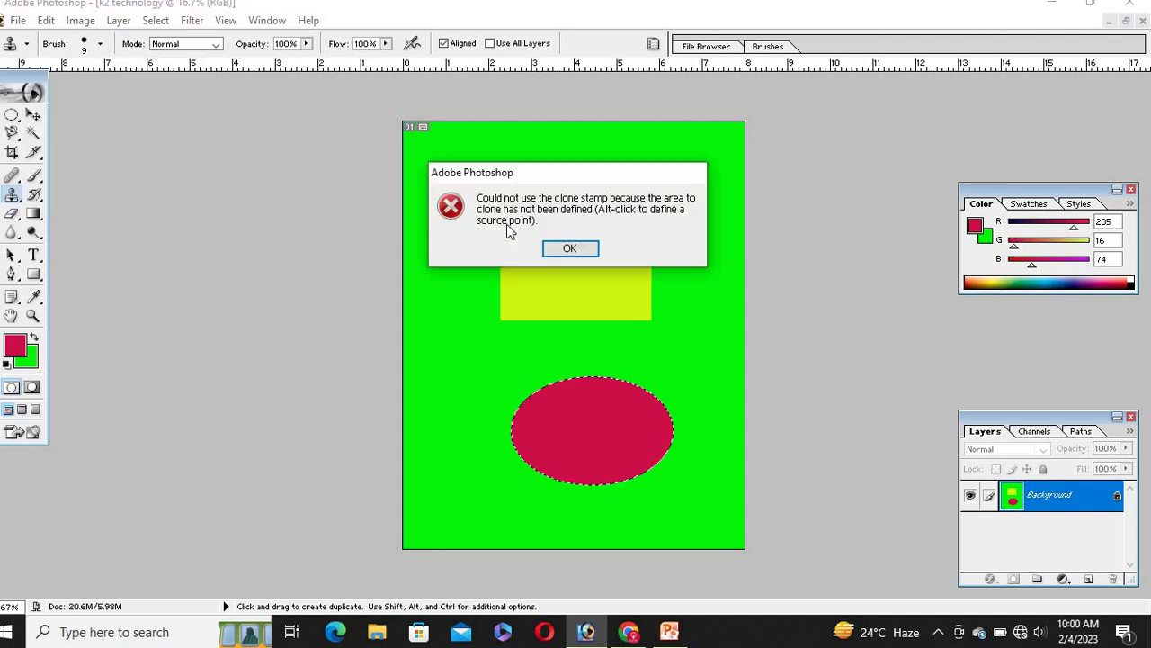
left_click(593, 251)
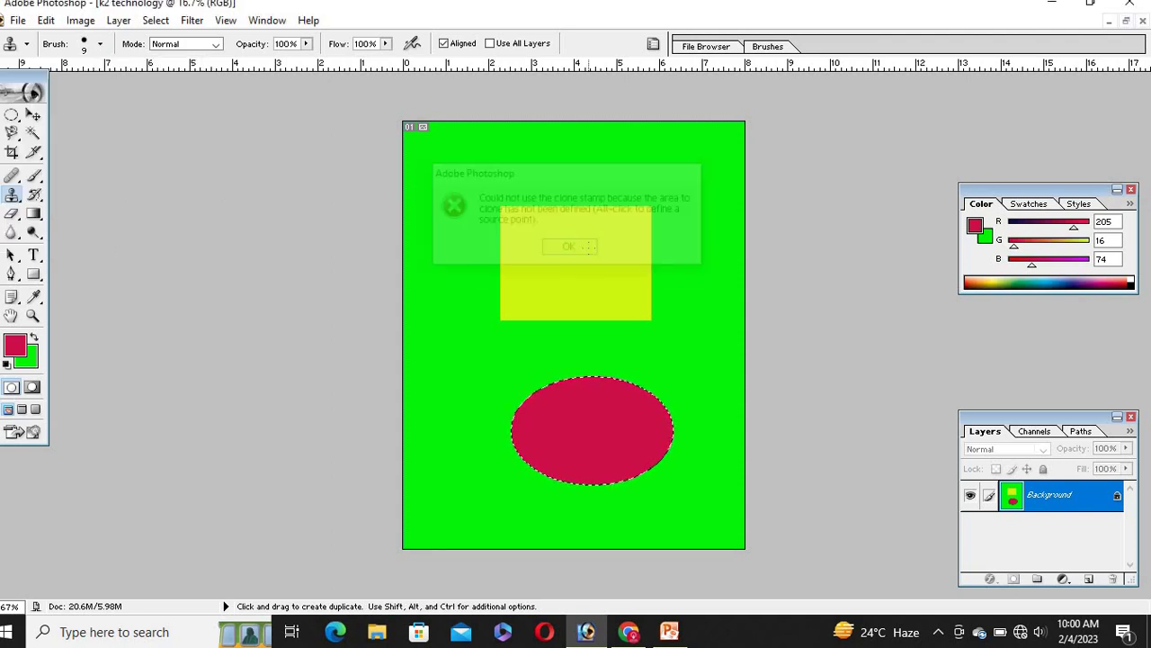
Open photoshop-shortcut-keys.png, dismiss the clone source warning, and maximize its window
left_click(17, 19)
mouse_move(47, 21)
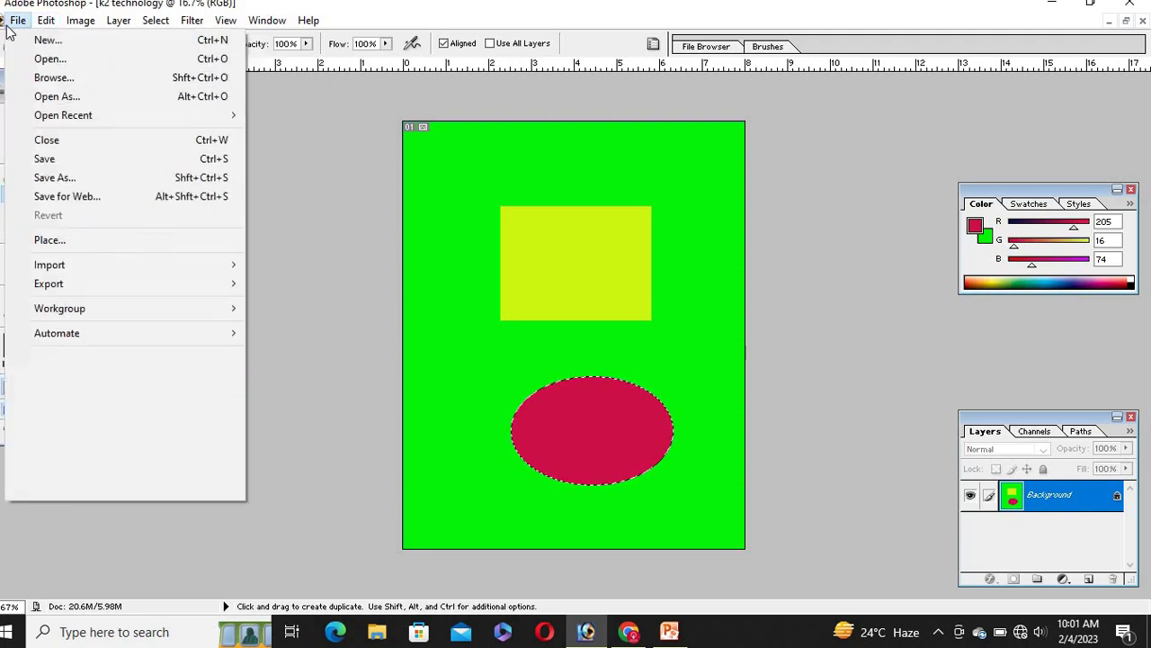
left_click(47, 59)
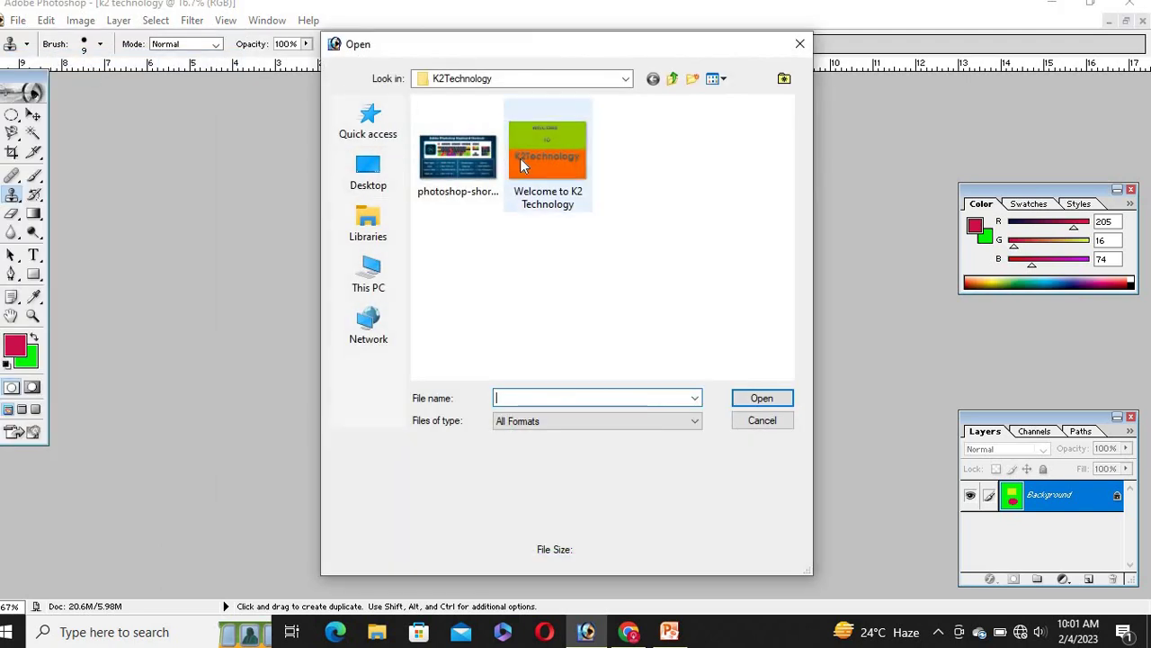
double_click(454, 173)
left_click(458, 180)
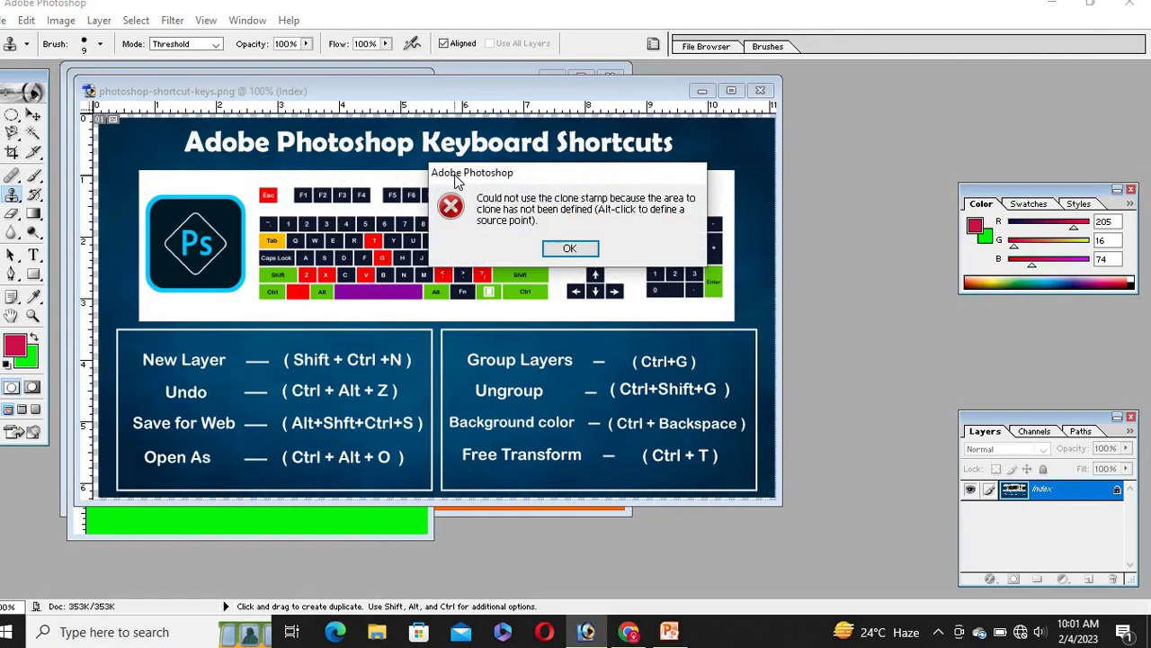
left_click(569, 249)
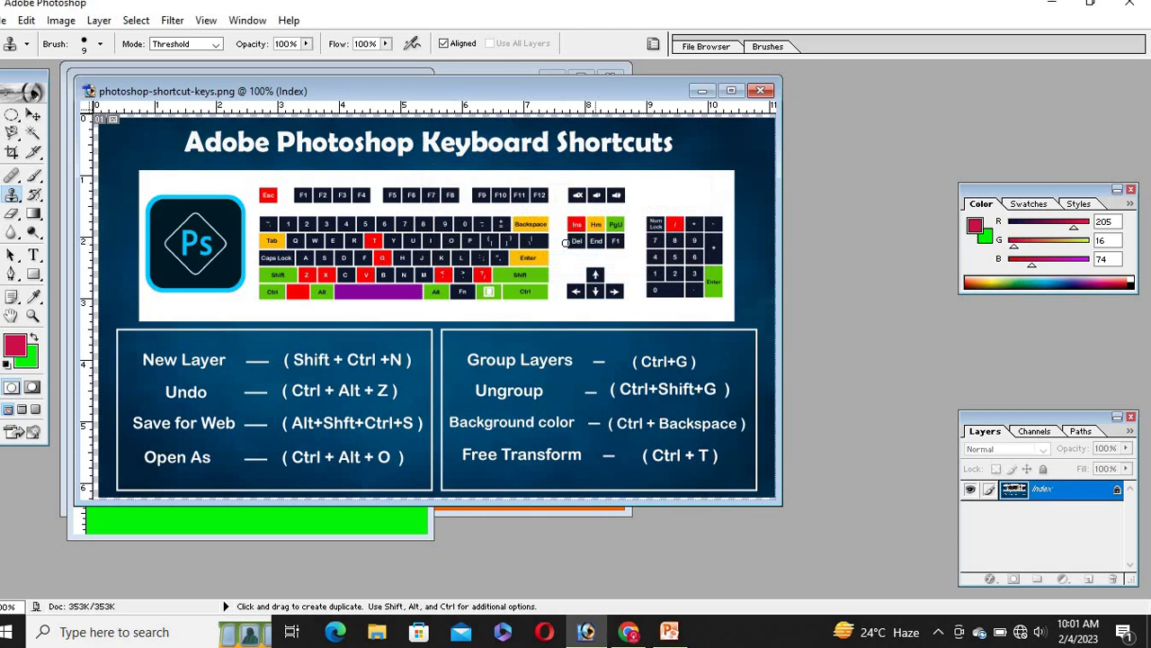
left_click(733, 90)
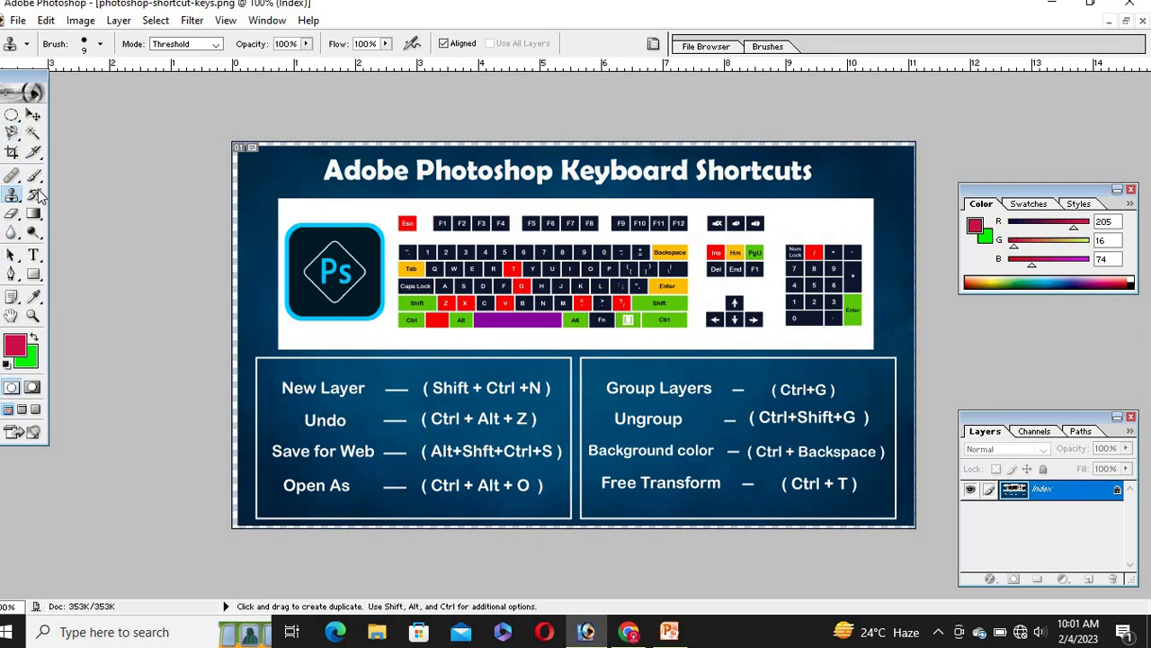
left_click(9, 117)
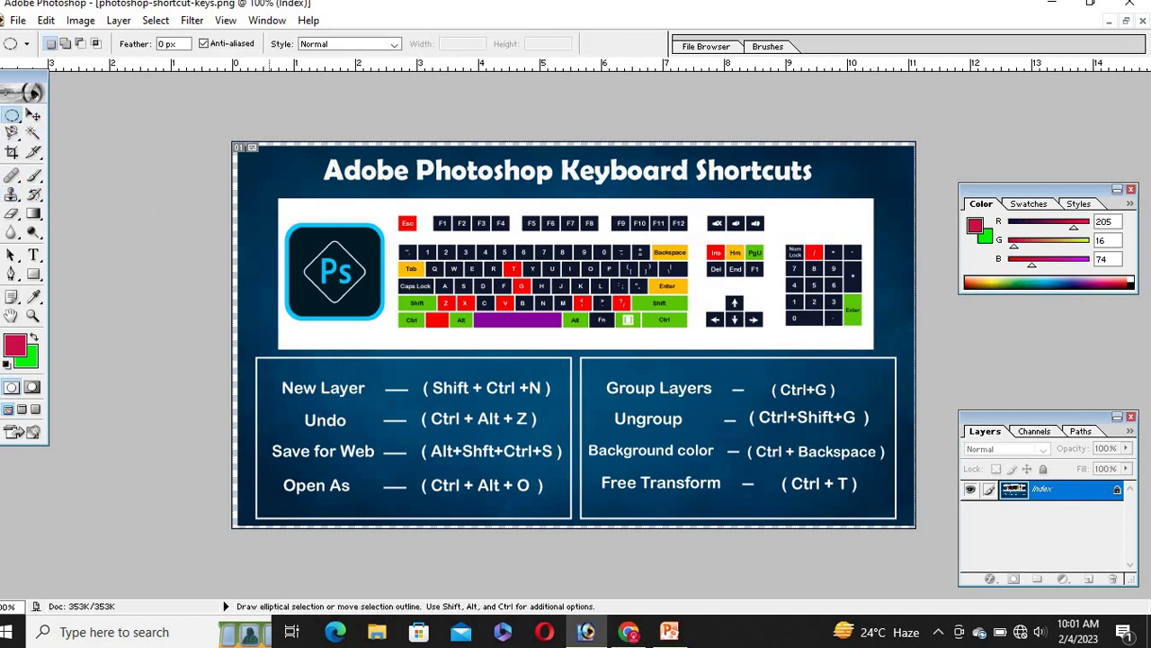
left_click_drag(367, 407, 513, 407)
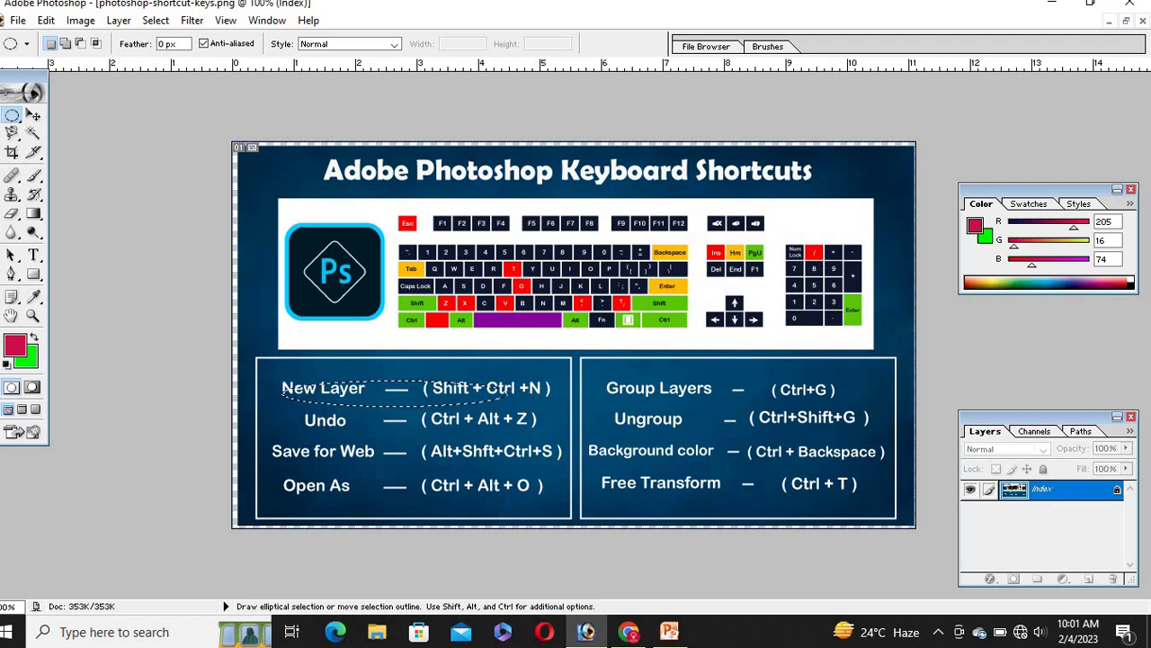
left_click(36, 154)
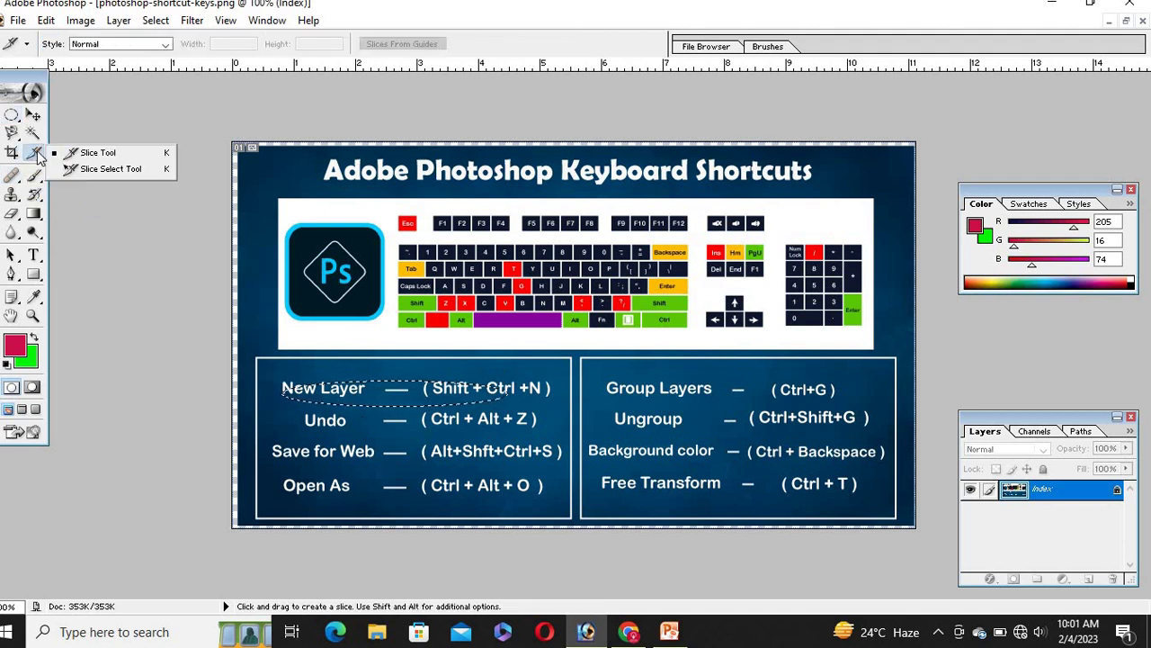
left_click(94, 152)
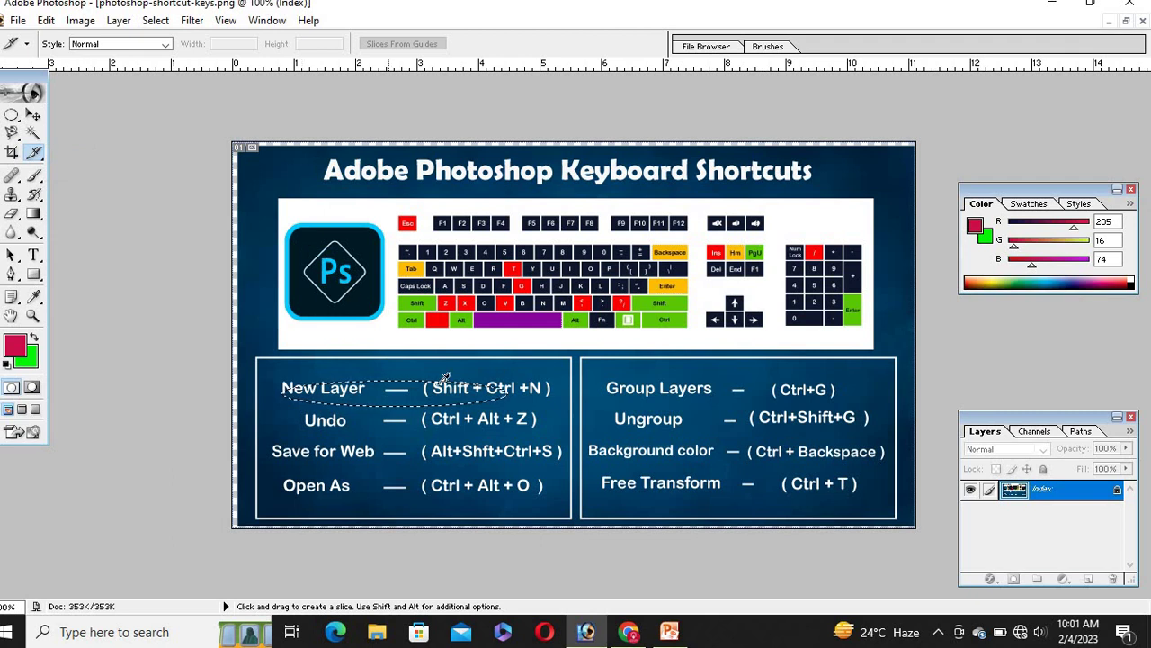
left_click_drag(501, 389, 503, 390)
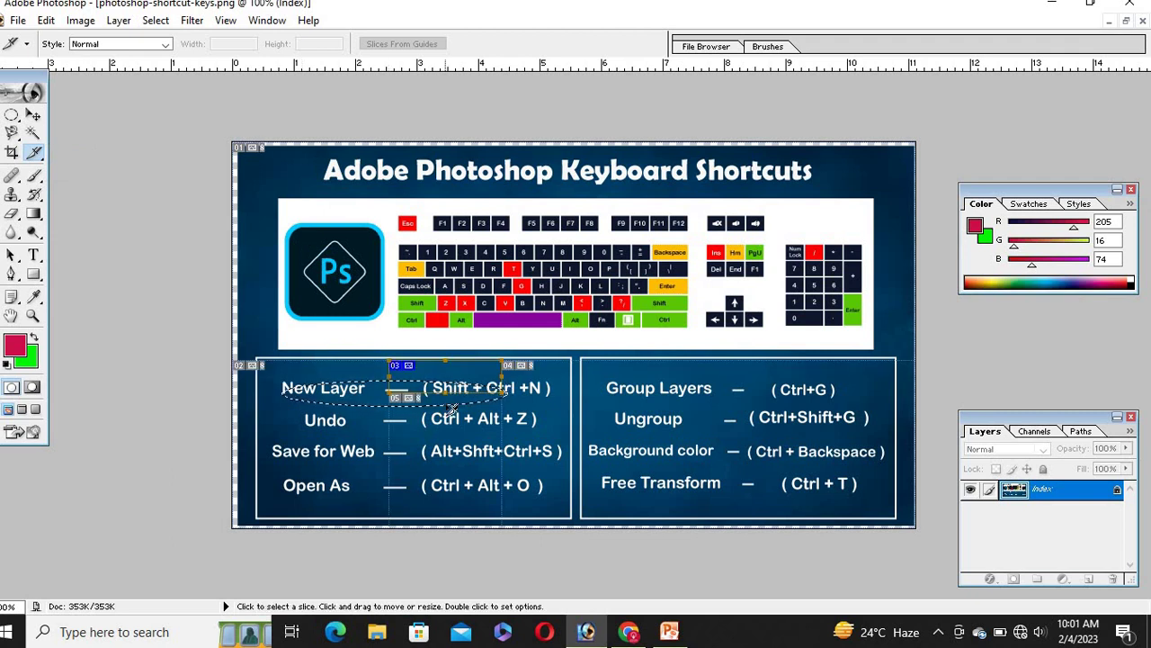
key("Delete")
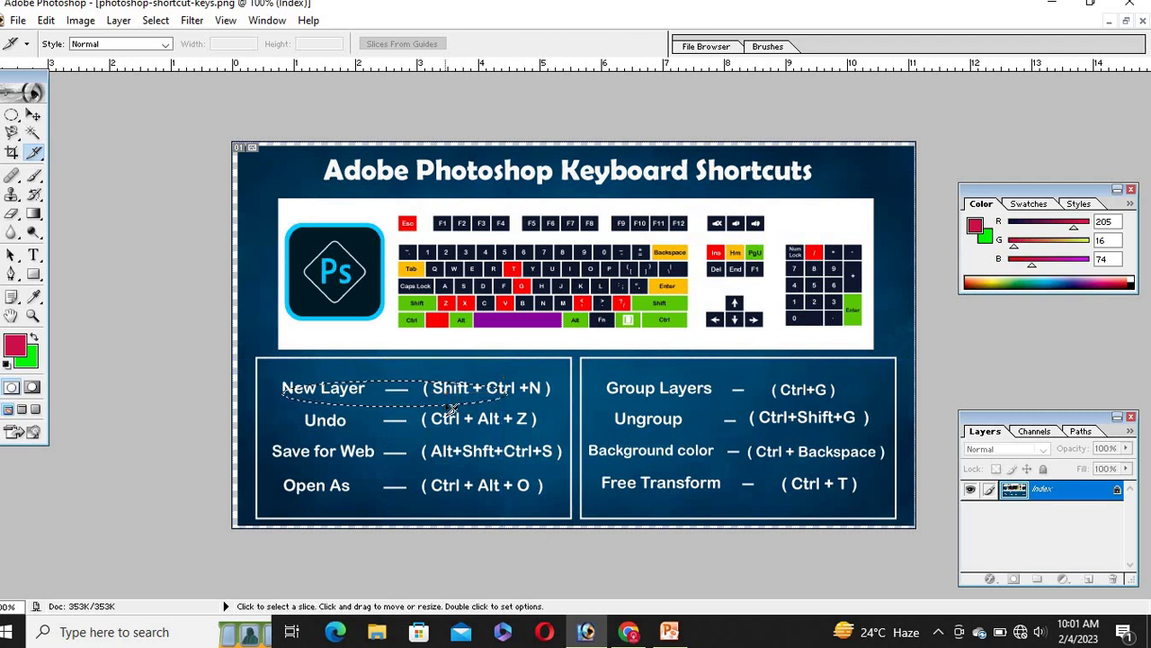
left_click(12, 132)
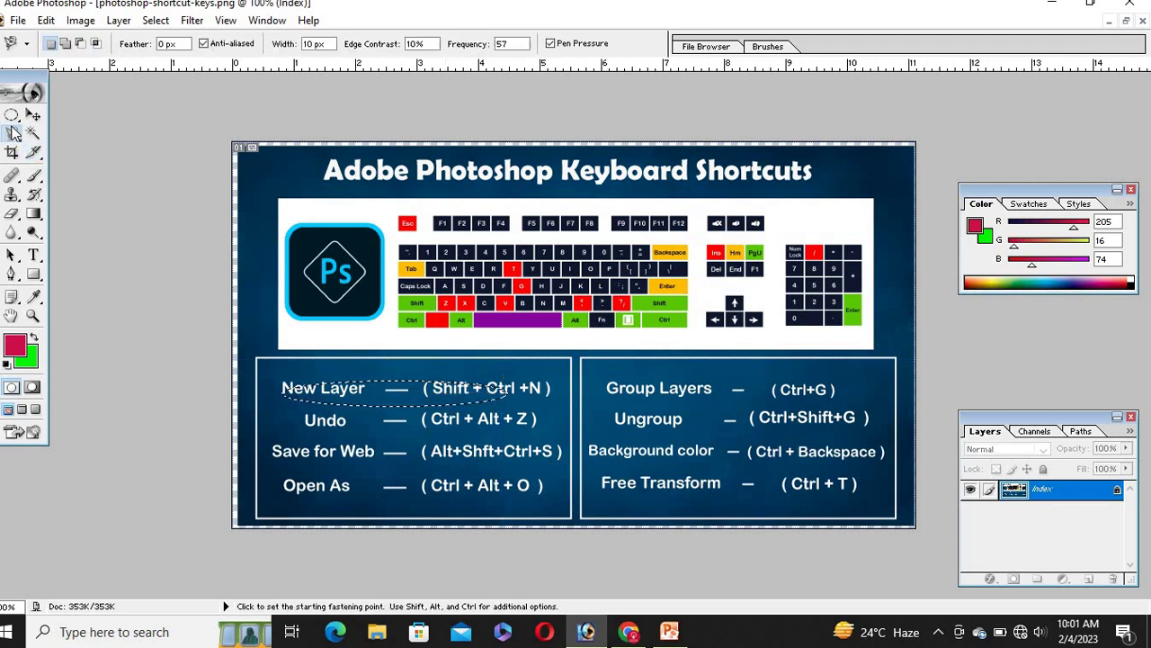
left_click(11, 115)
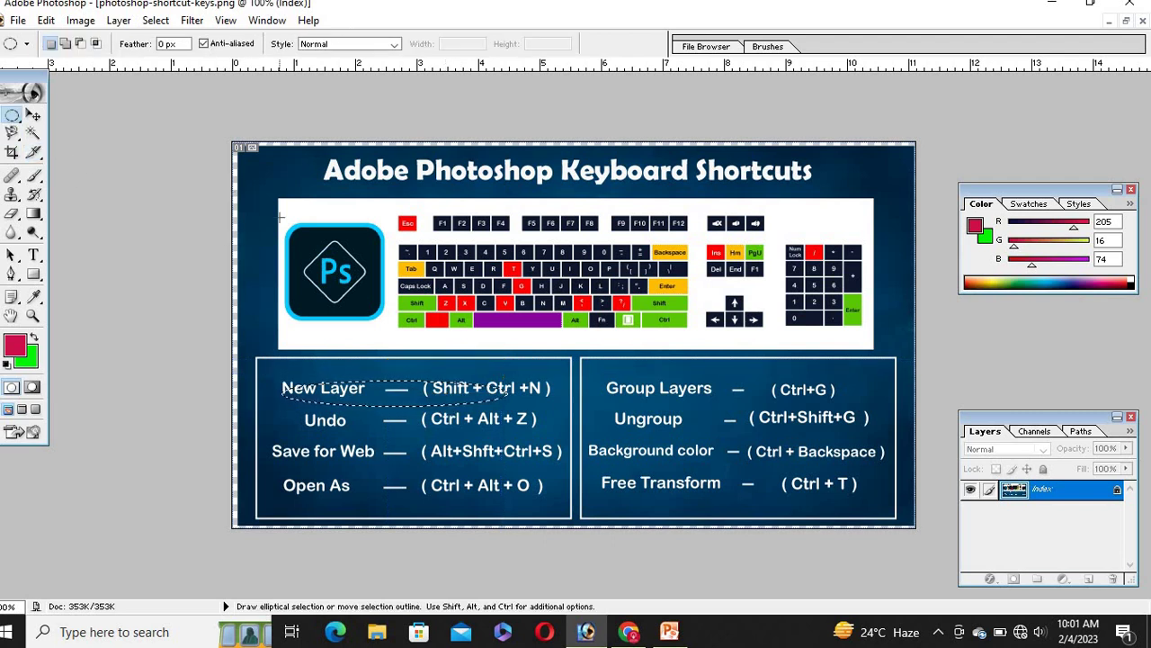
key("ctrl+d")
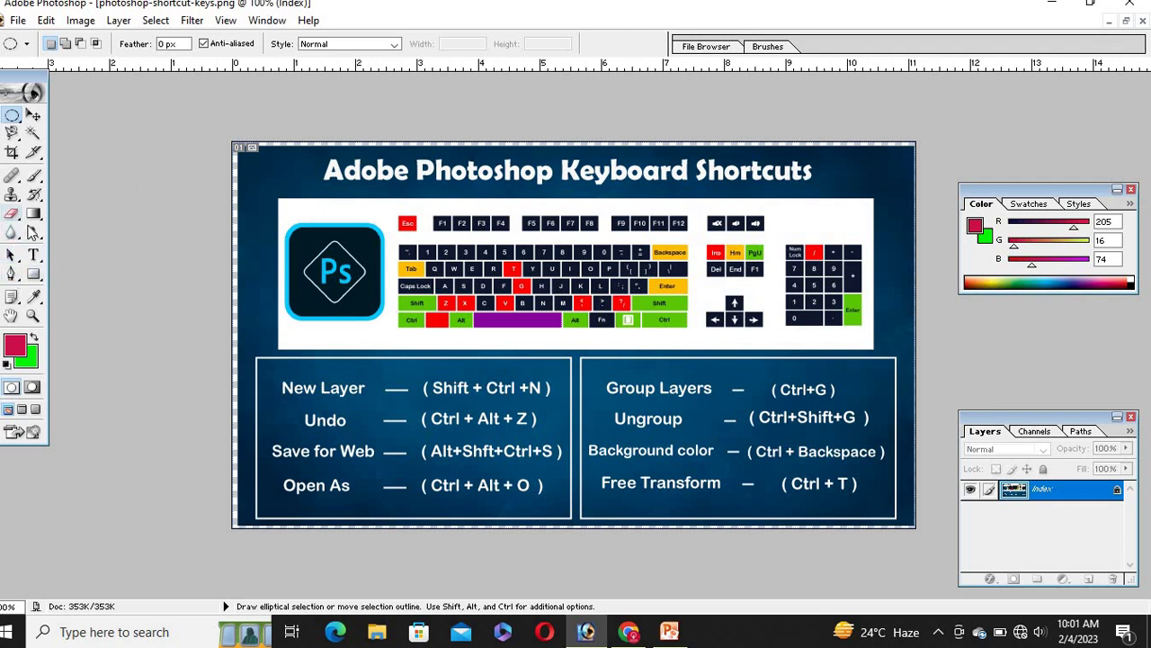
Sample the dark teal (R0 G29 B38) beside the Ps logo as foreground with the Eyedropper
left_click(34, 231)
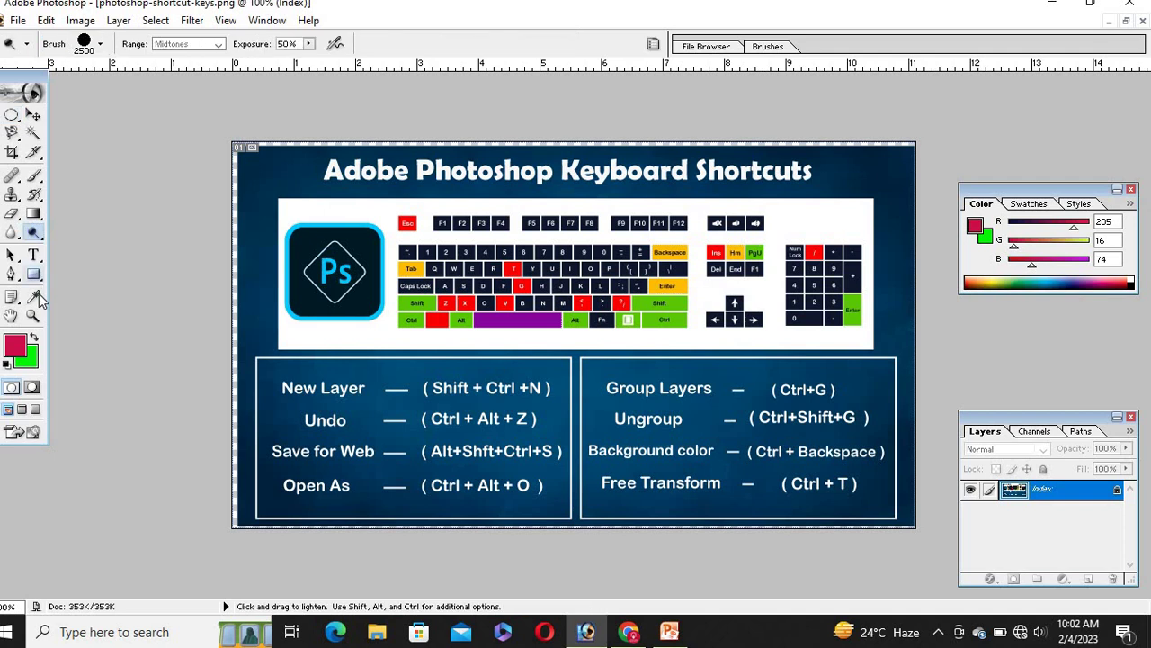
left_click(33, 296)
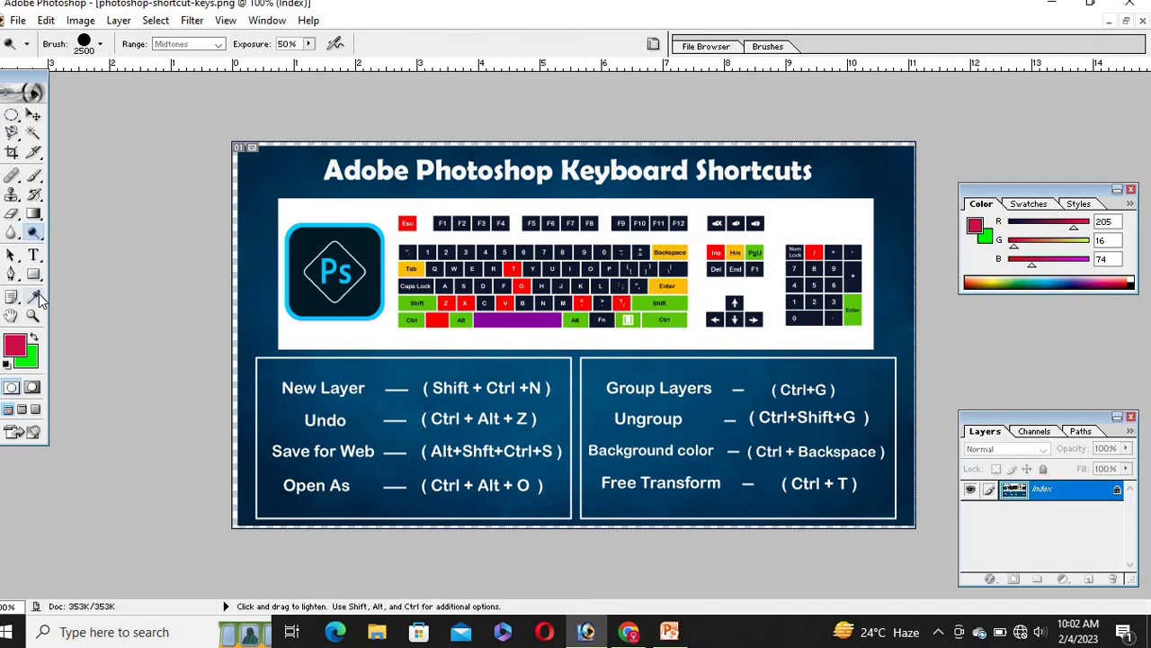
left_click(263, 309)
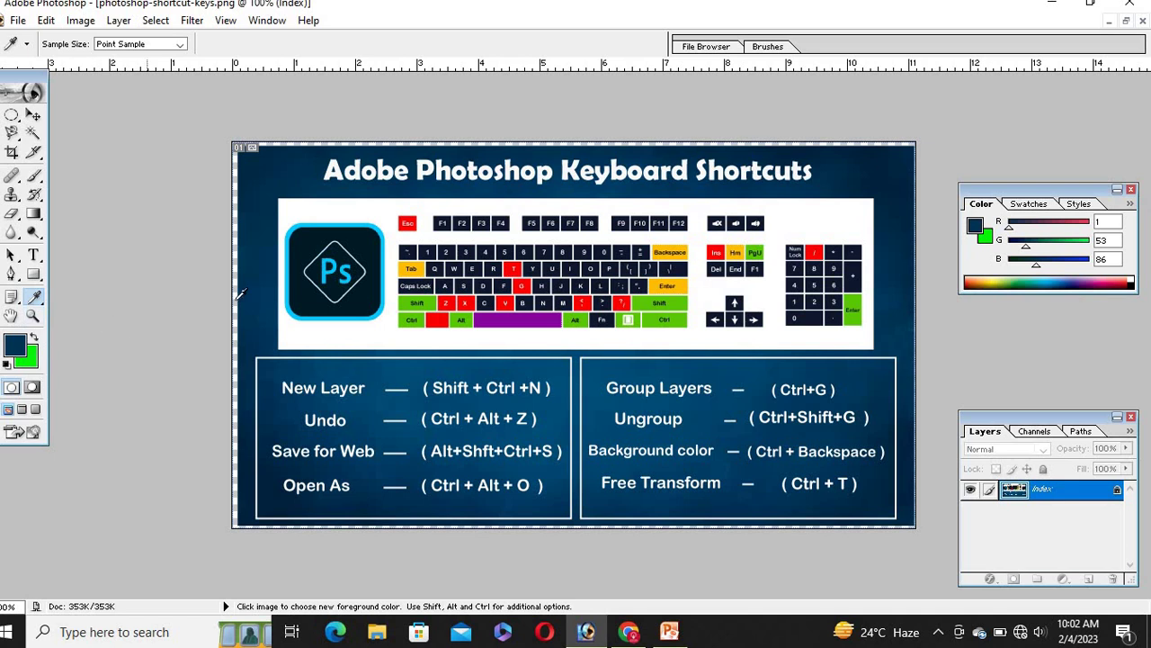
left_click(352, 207)
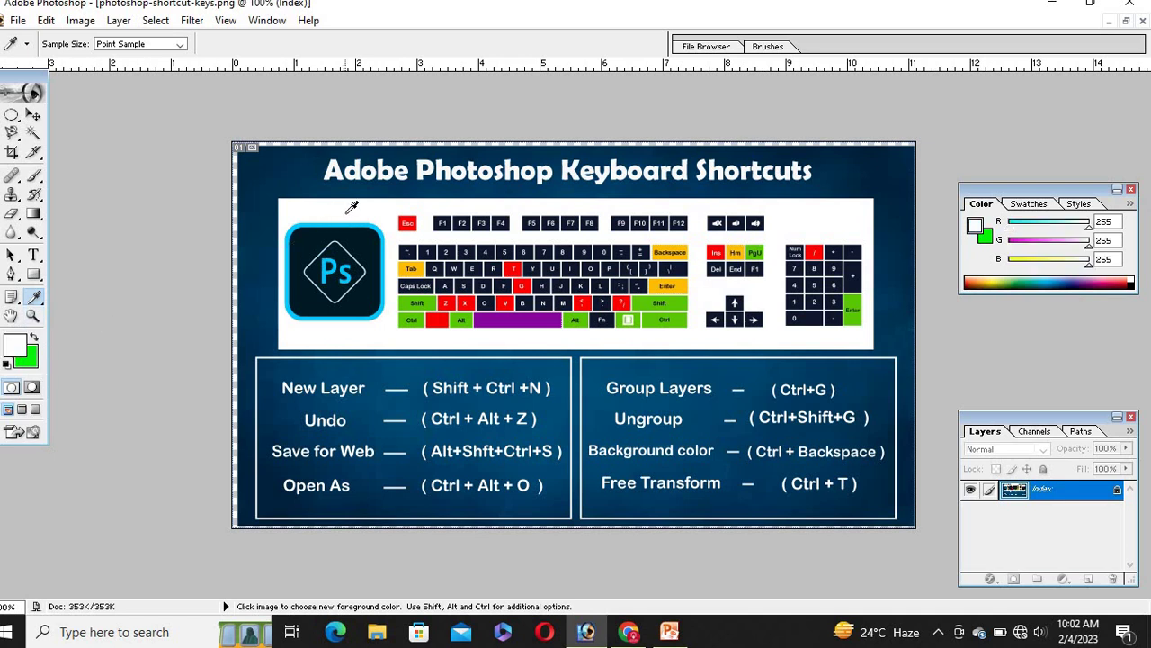
left_click(371, 254)
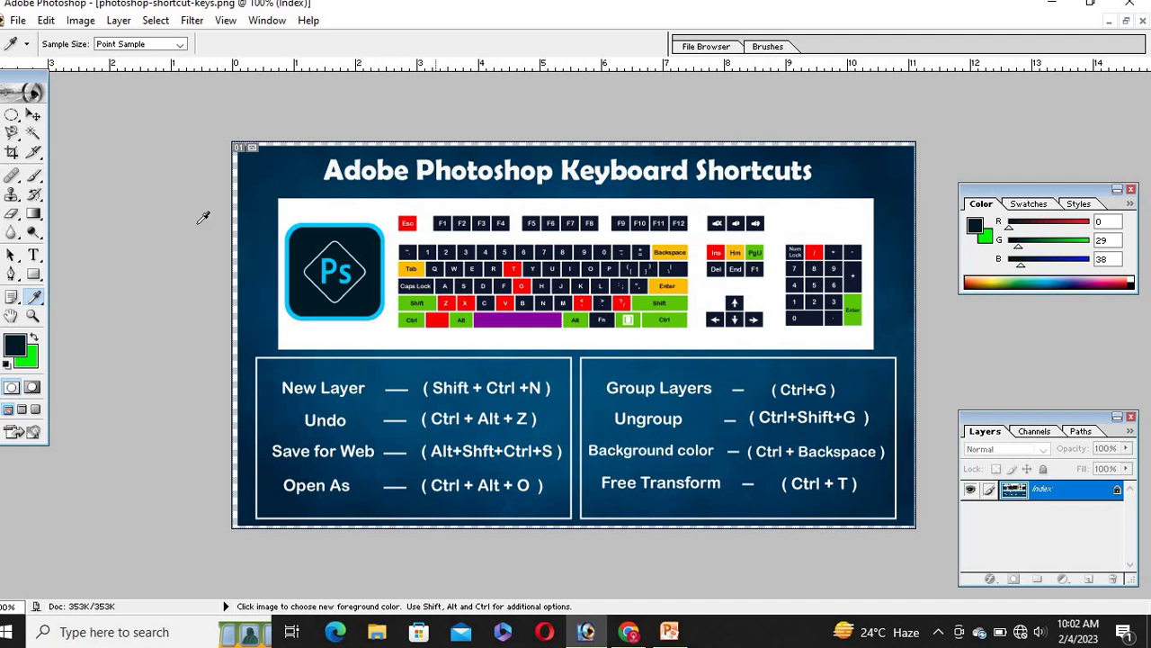
left_click(12, 117)
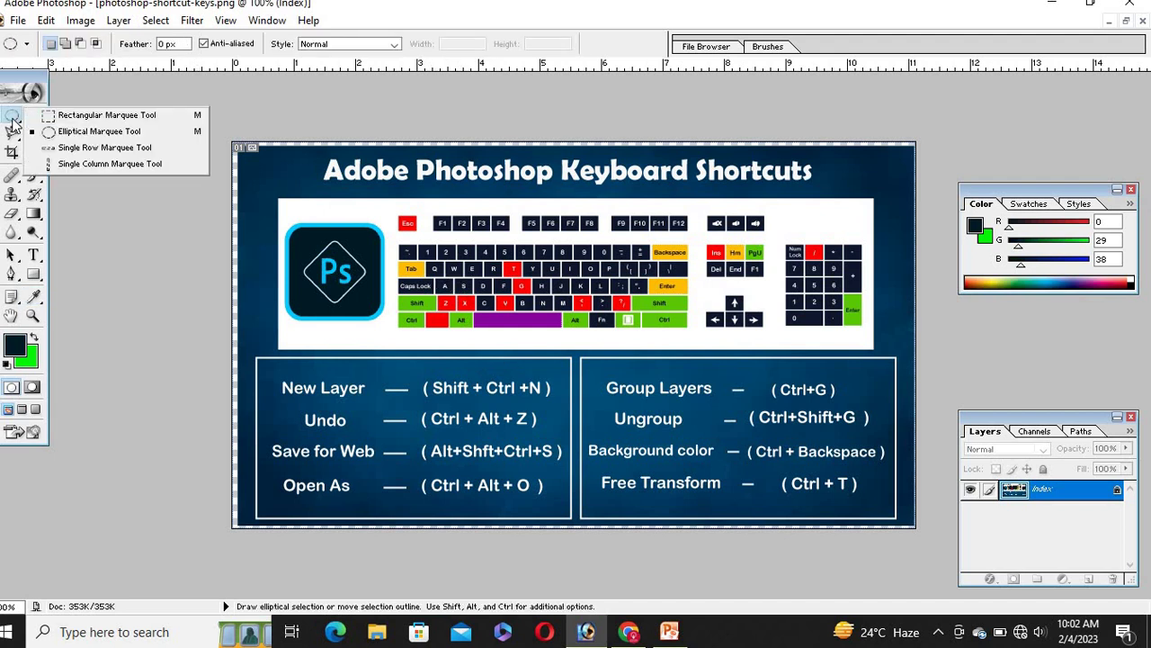
Fill a lower shortcut text panel with the dark colour, then undo it
left_click(72, 115)
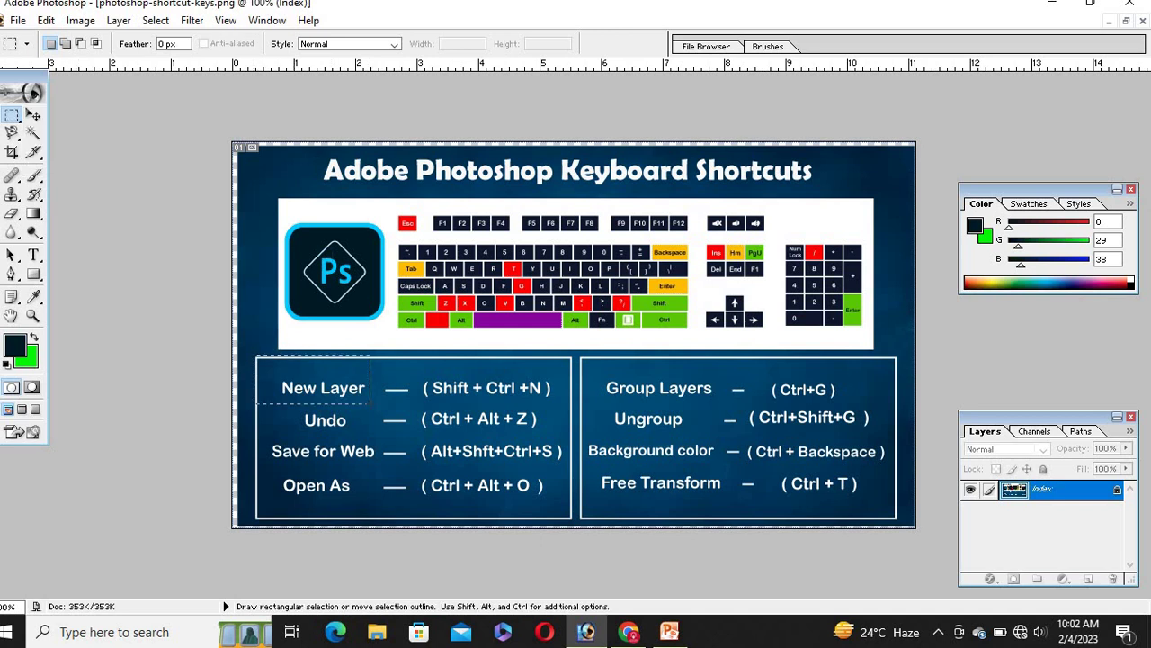
left_click_drag(550, 446, 792, 490)
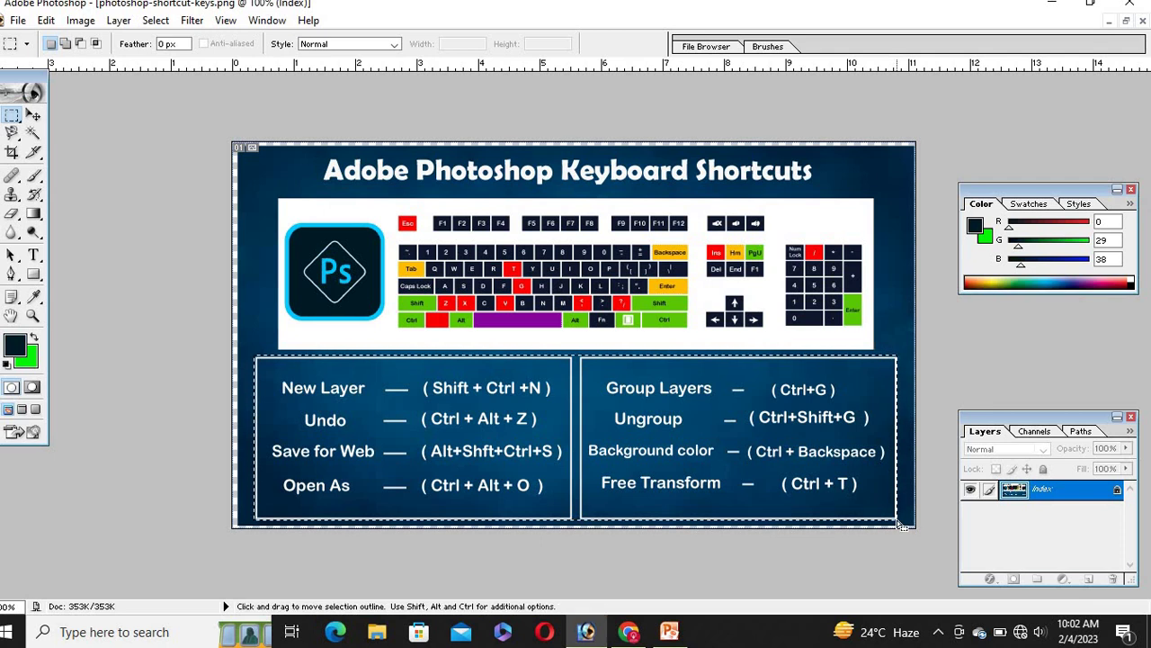
key("alt+BackSpace")
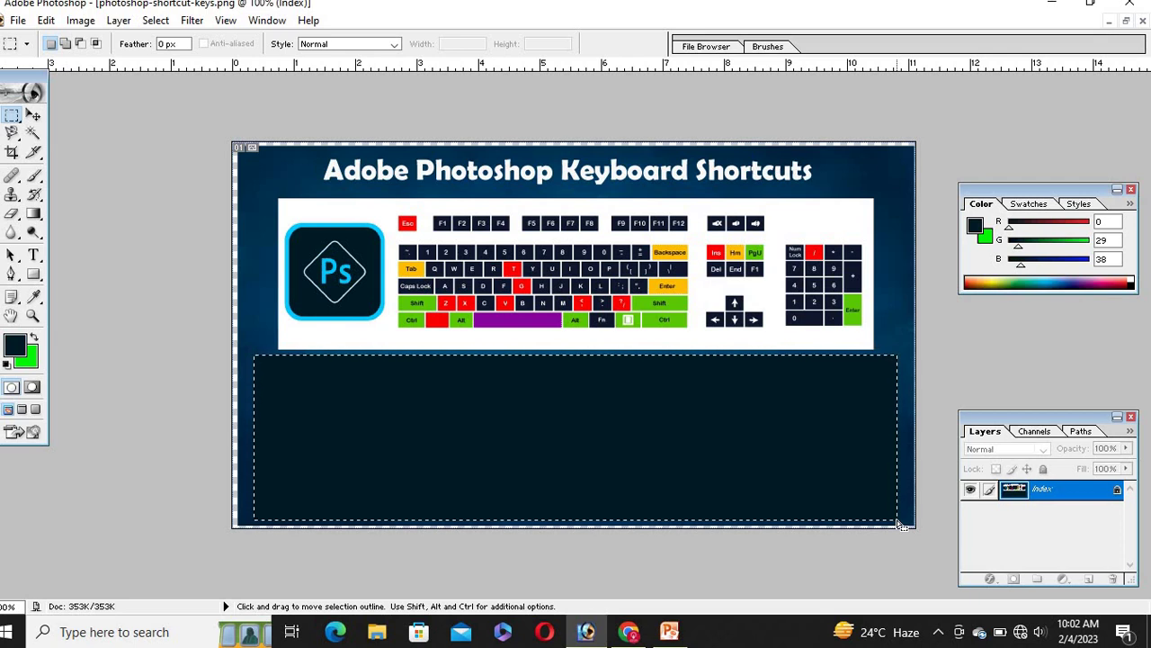
key("ctrl+z")
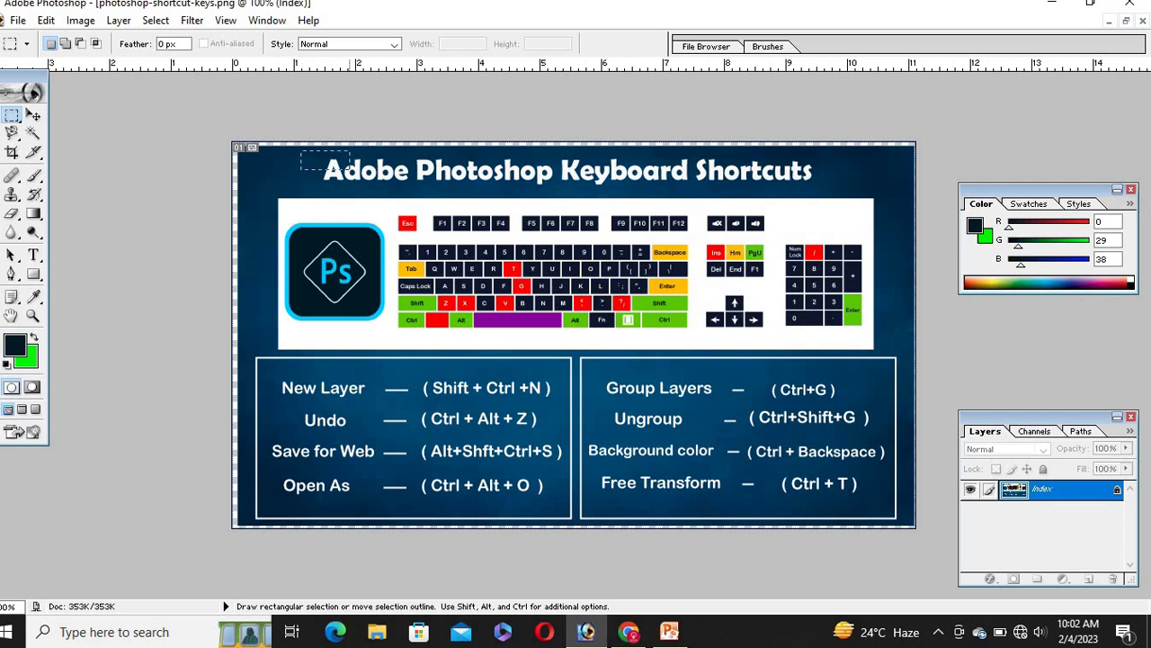
Select the title heading and fill it with bright green
left_click_drag(833, 197, 835, 197)
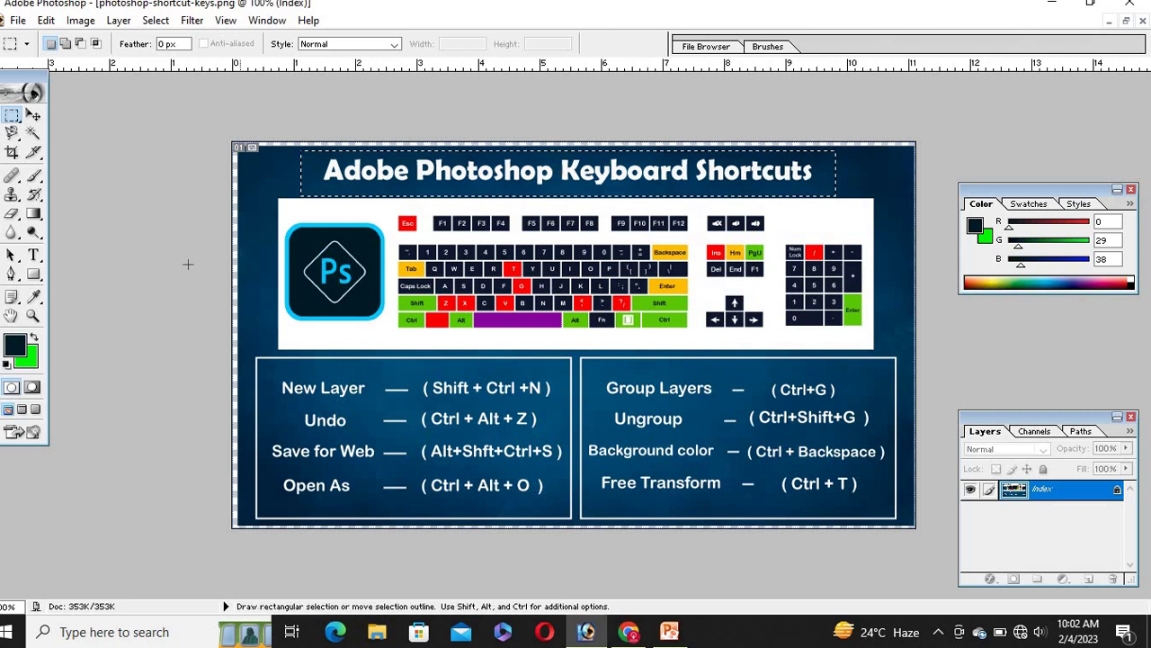
left_click(35, 339)
key("alt")
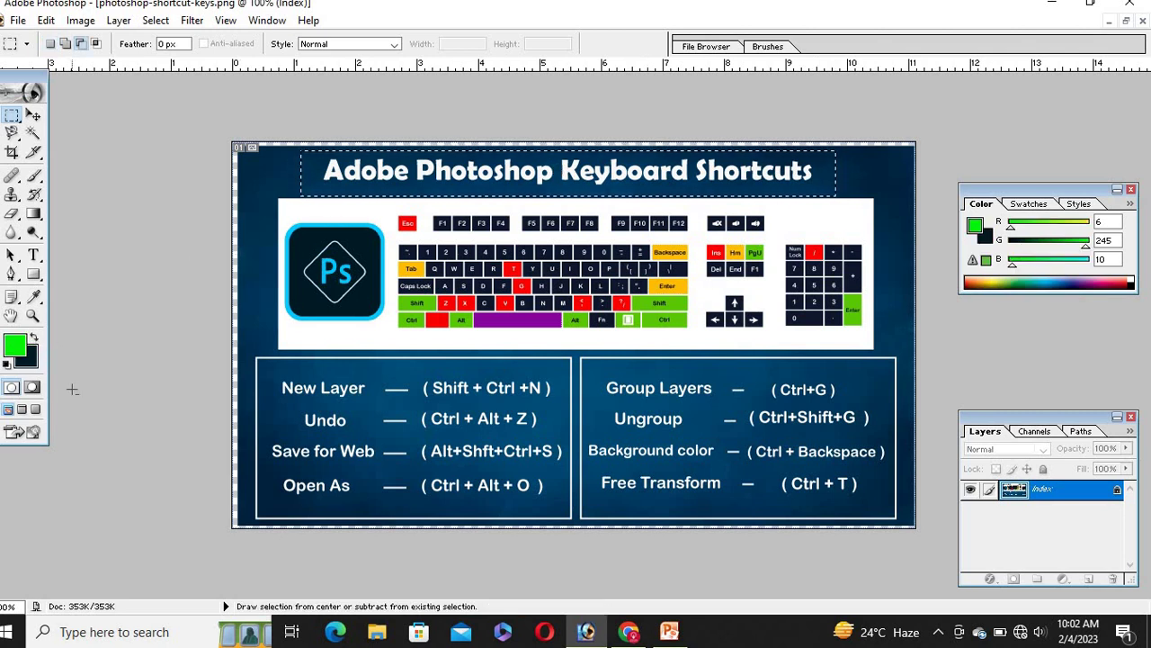
key("alt+BackSpace")
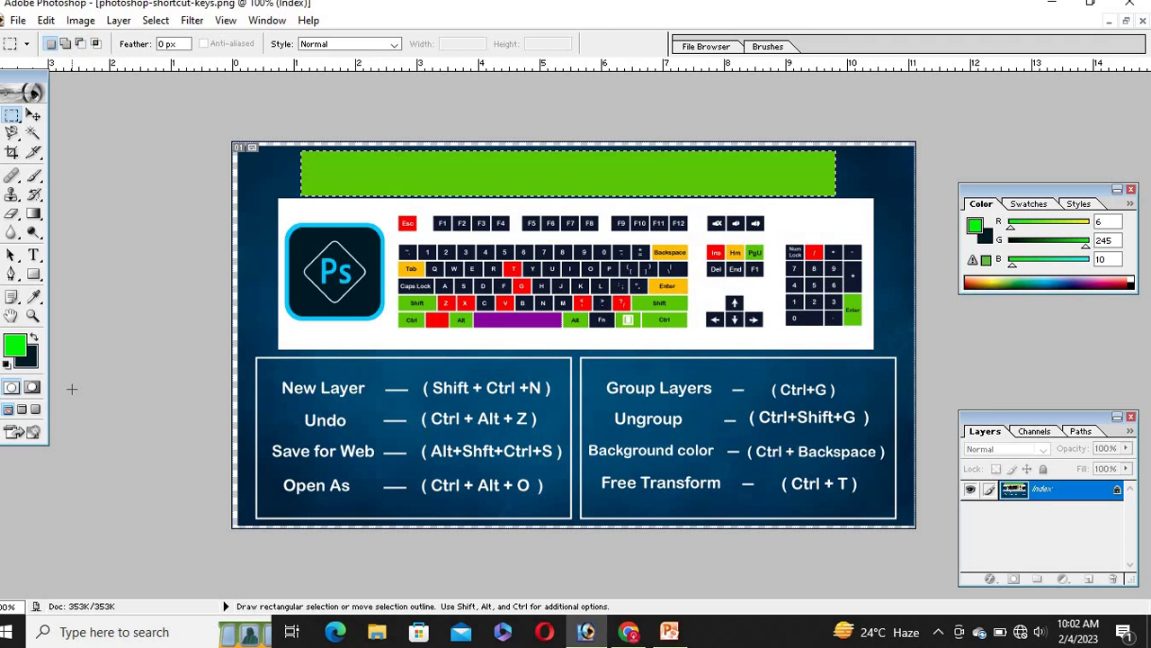
left_click(36, 233)
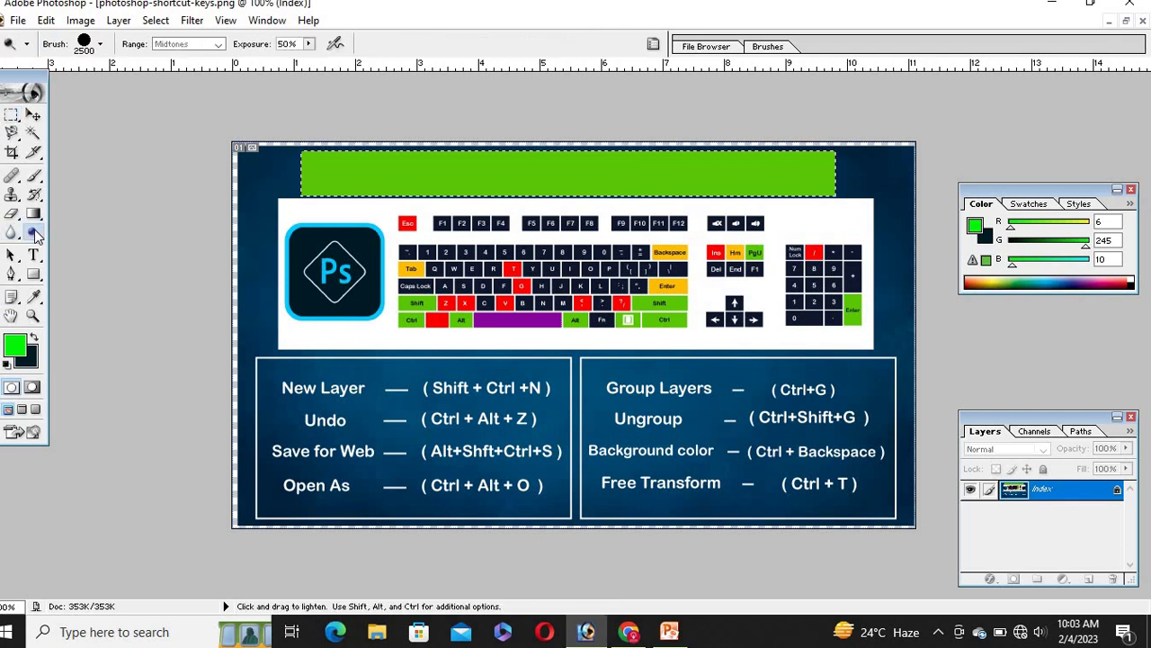
left_click(252, 190)
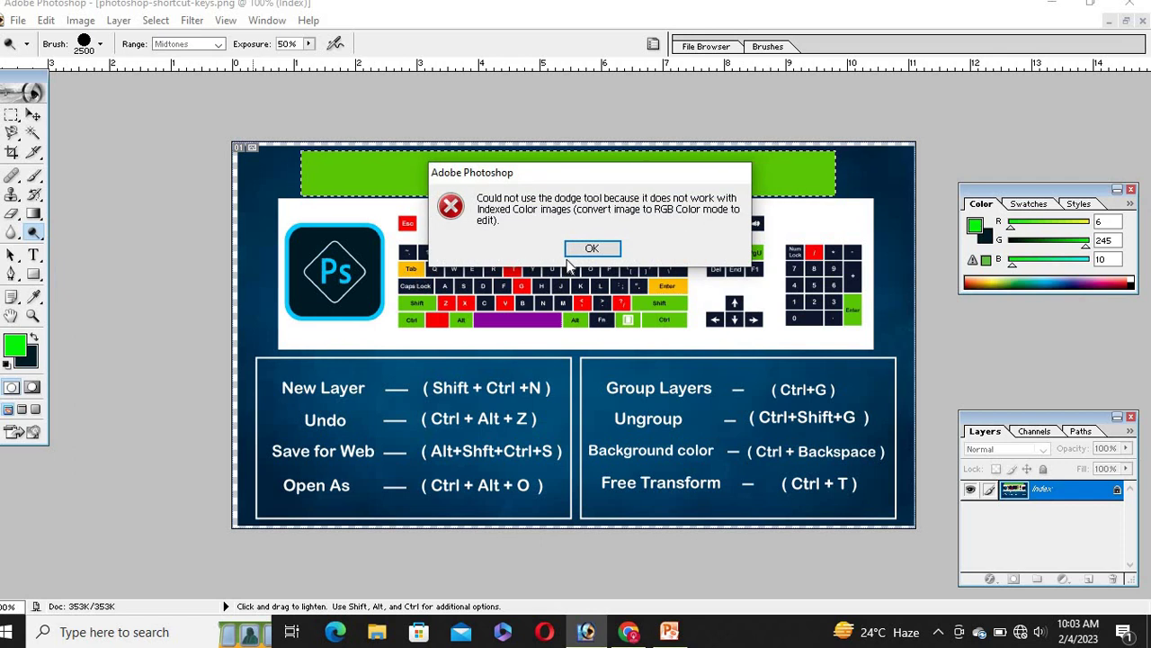
left_click(598, 247)
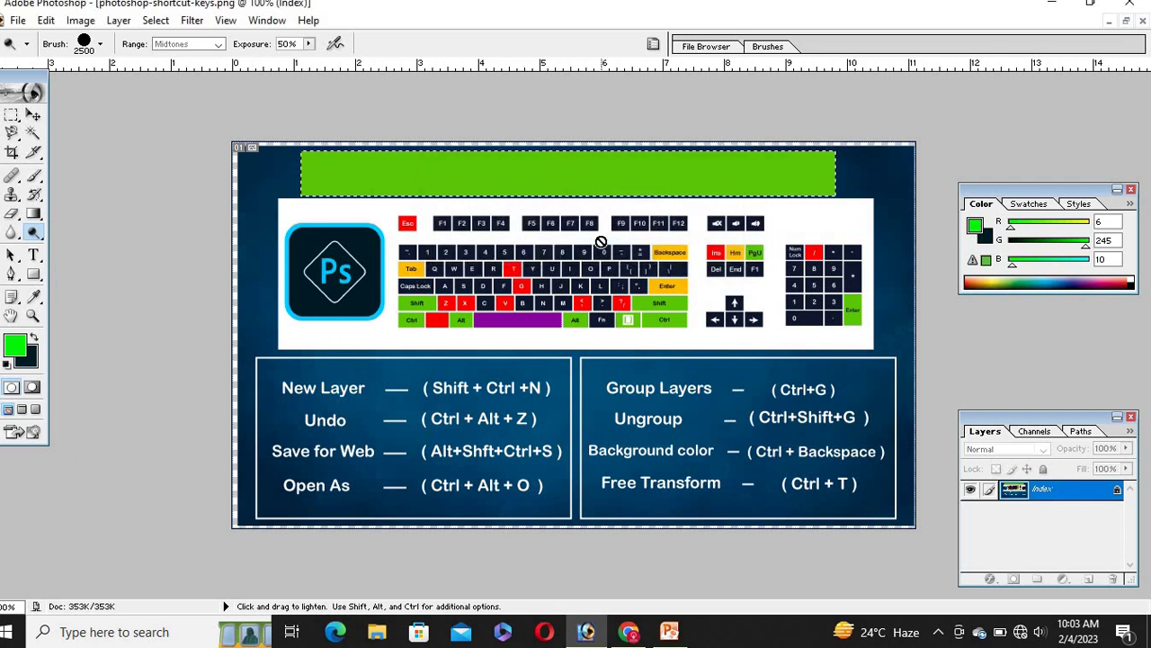
left_click(14, 178)
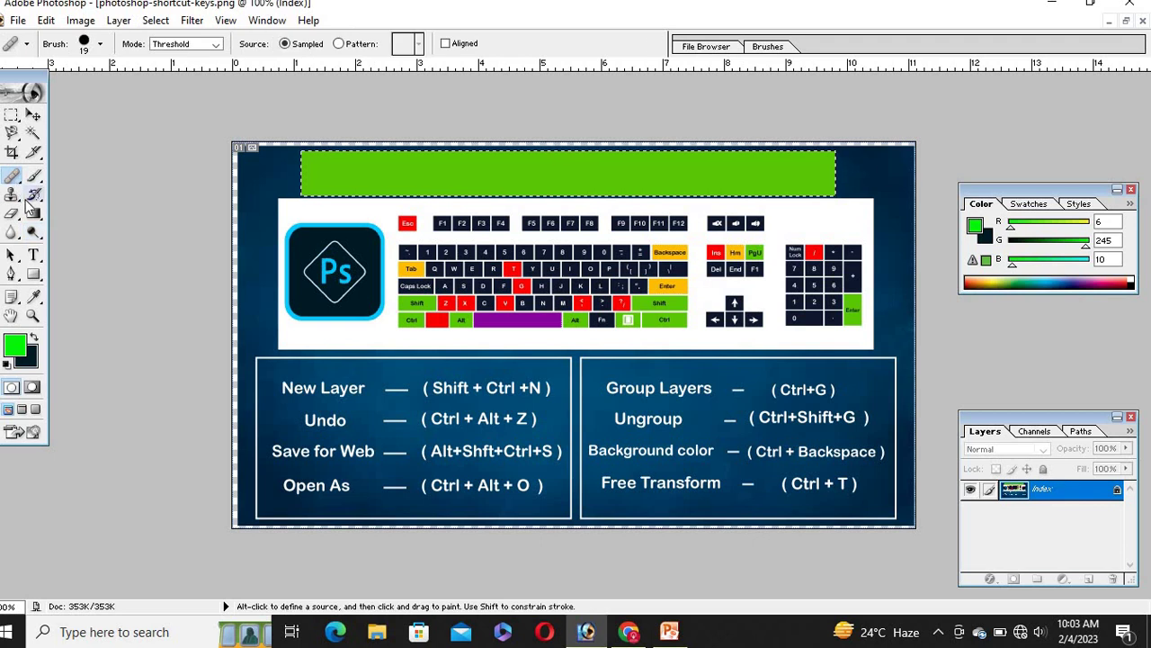
left_click(11, 195)
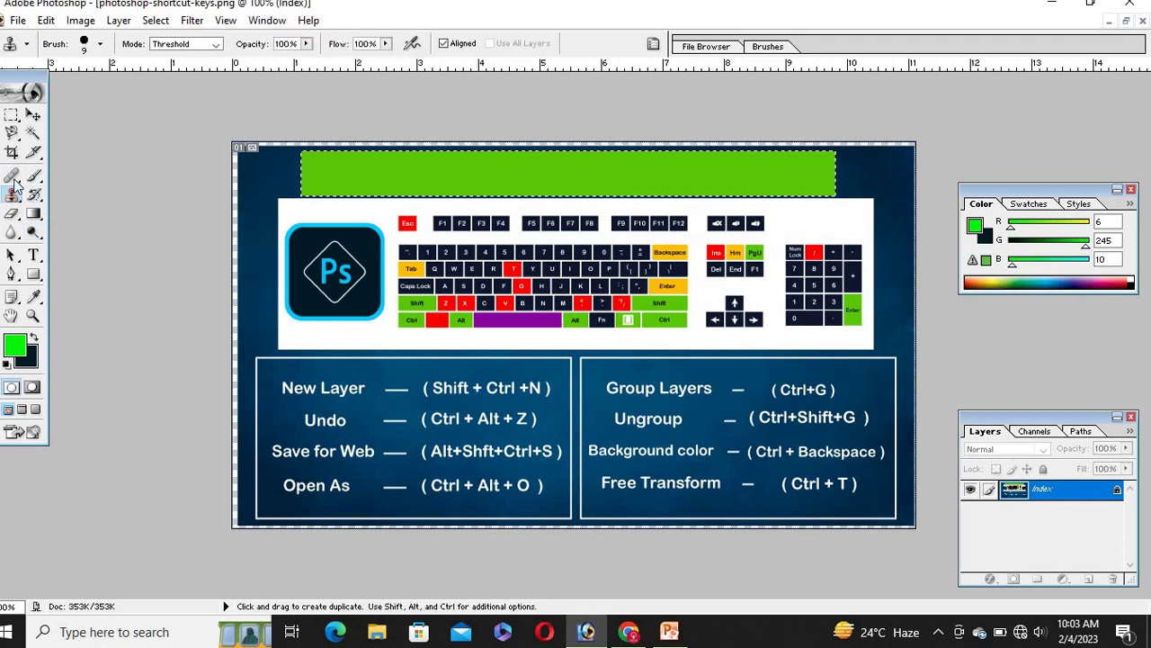
left_click(32, 115)
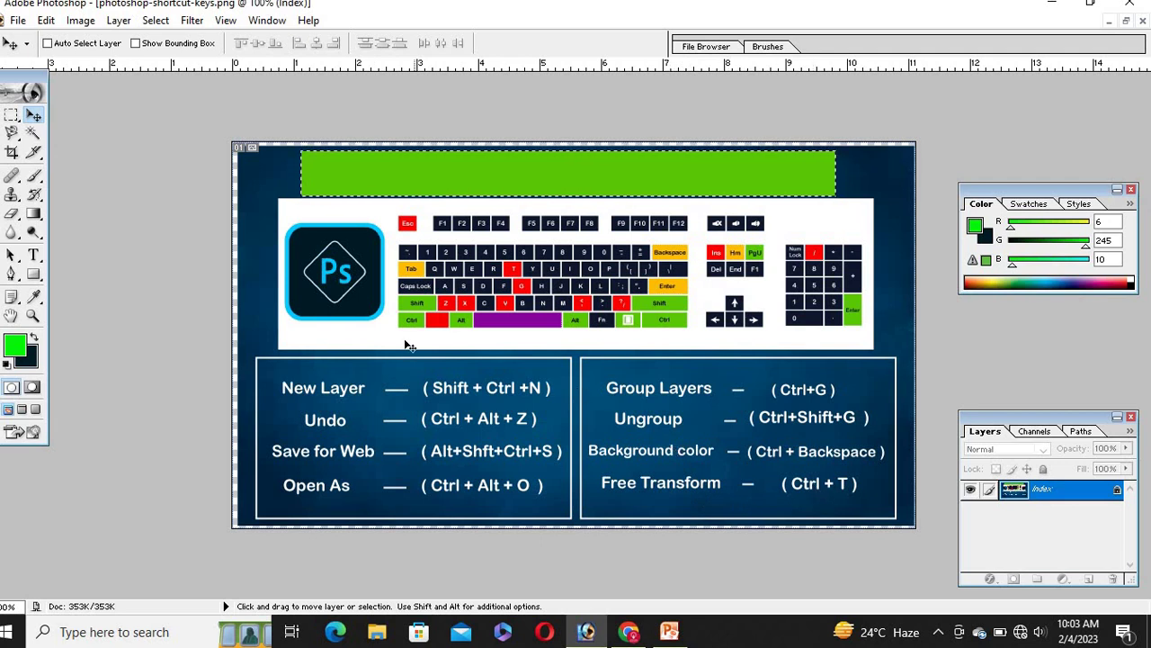
Set the Gradient tool to the Orange, Yellow, Orange preset, then undo the title's green fill
left_click(12, 116)
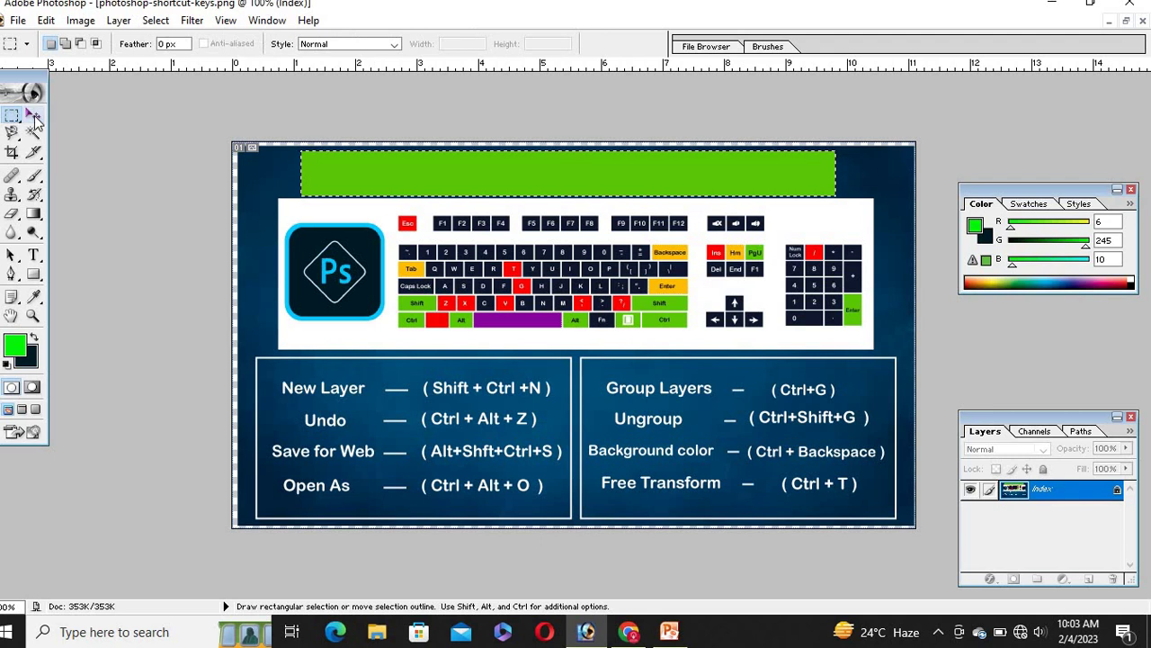
left_click(33, 116)
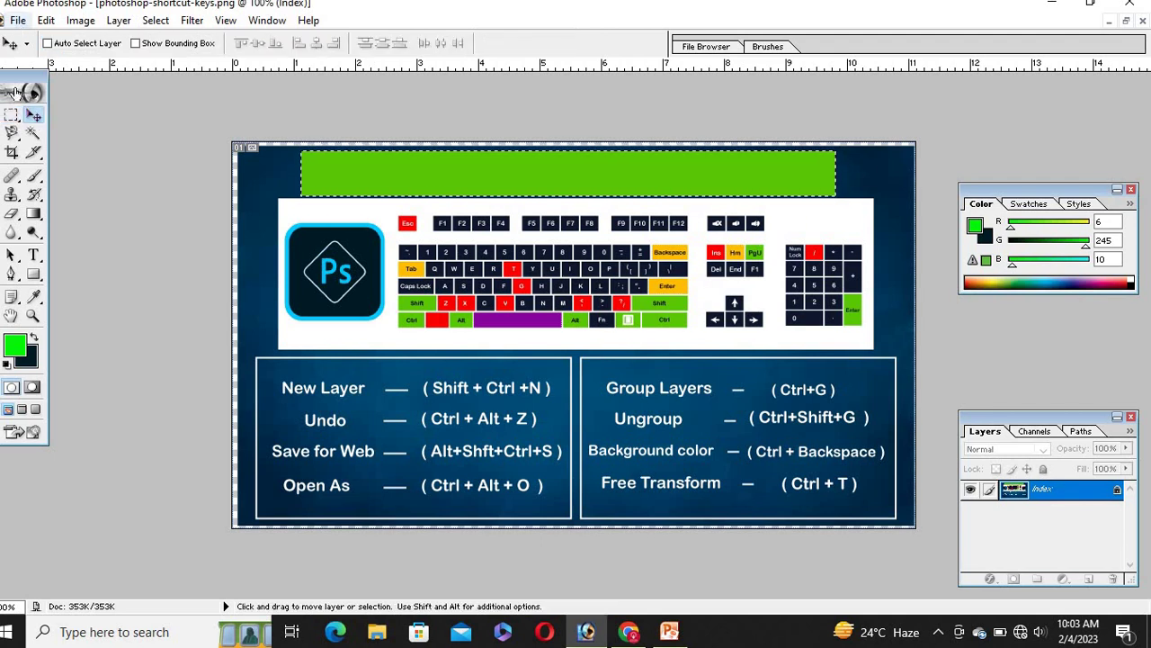
left_click(34, 215)
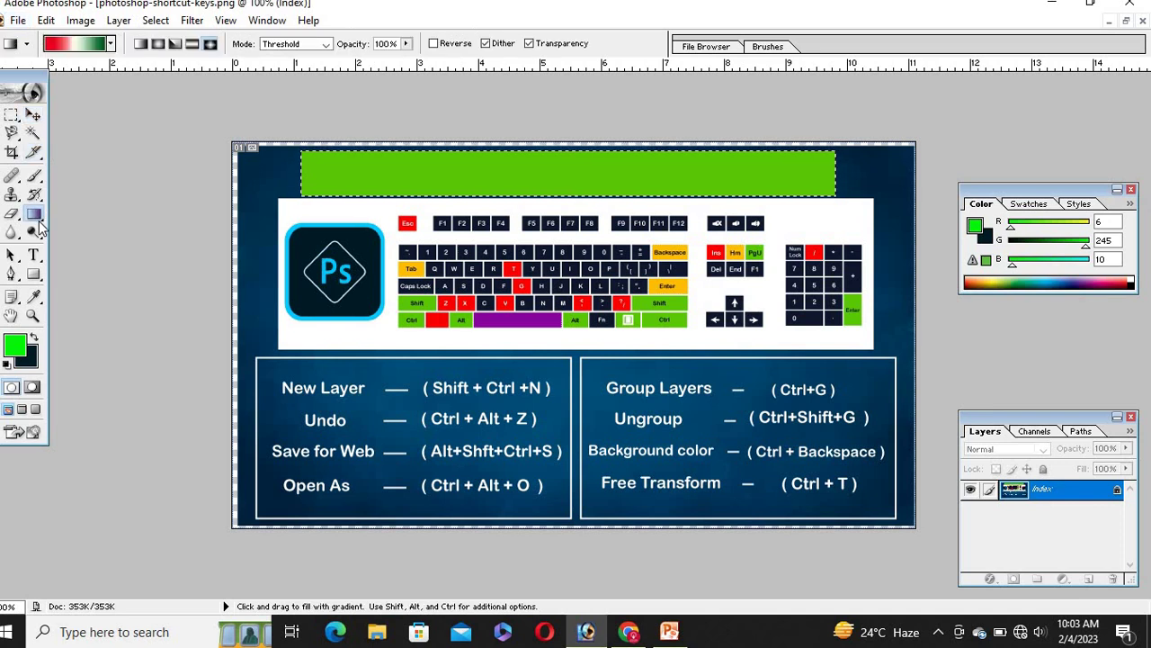
left_click(79, 43)
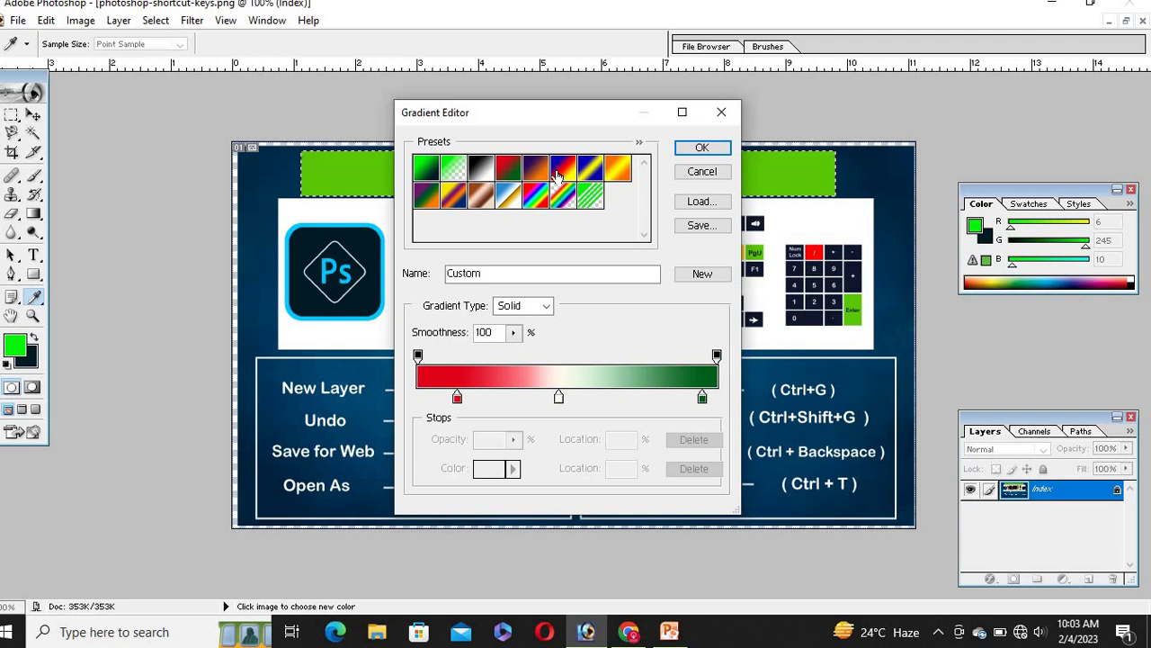
left_click(617, 171)
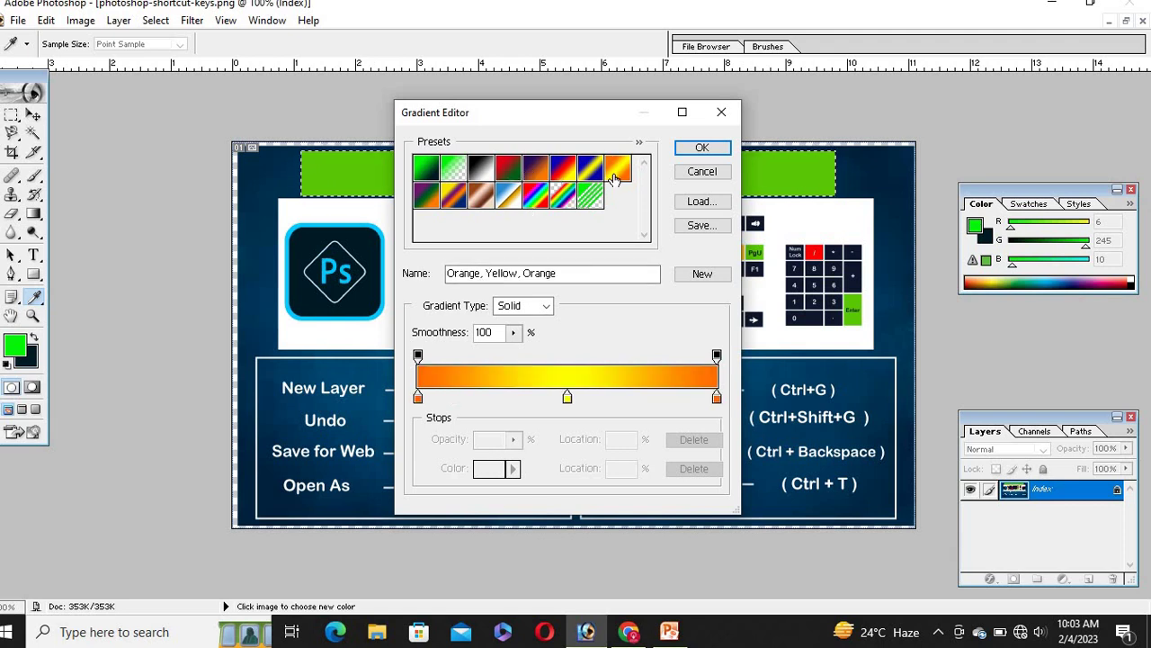
left_click(701, 149)
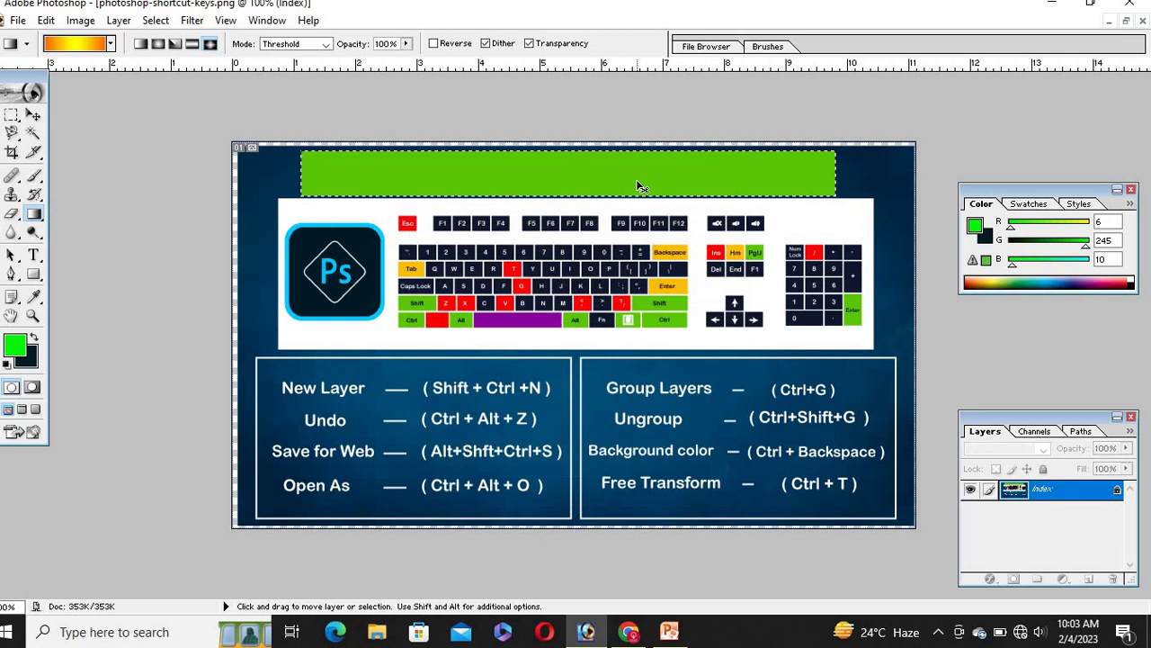
key("ctrl+z")
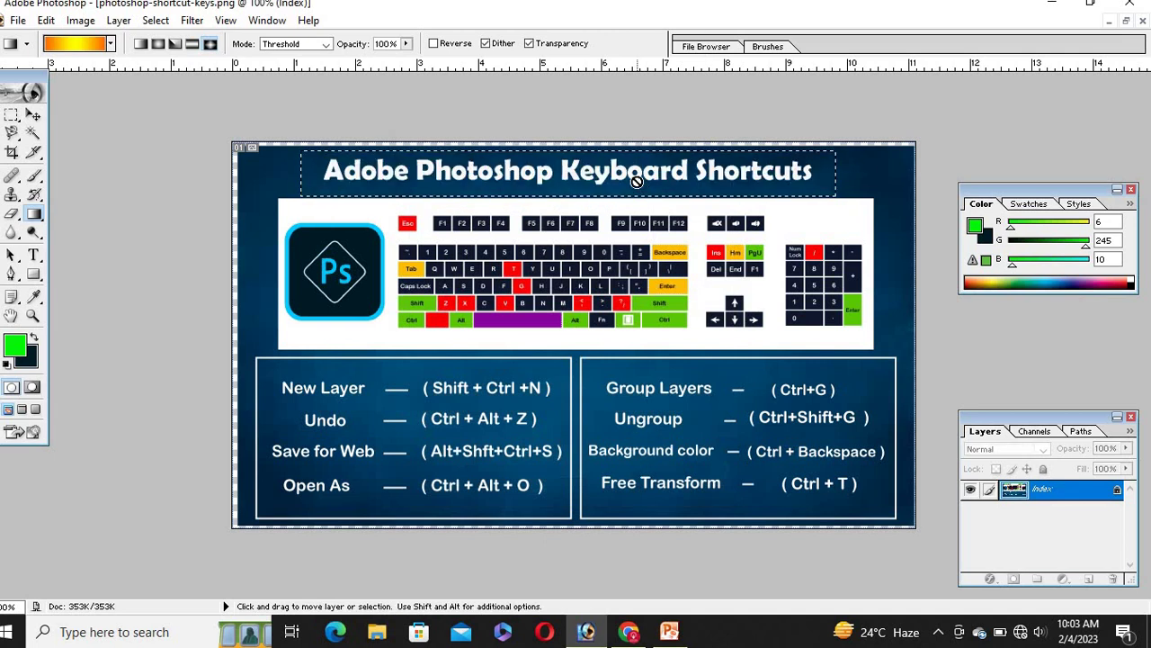
left_click(34, 255)
left_click(202, 182)
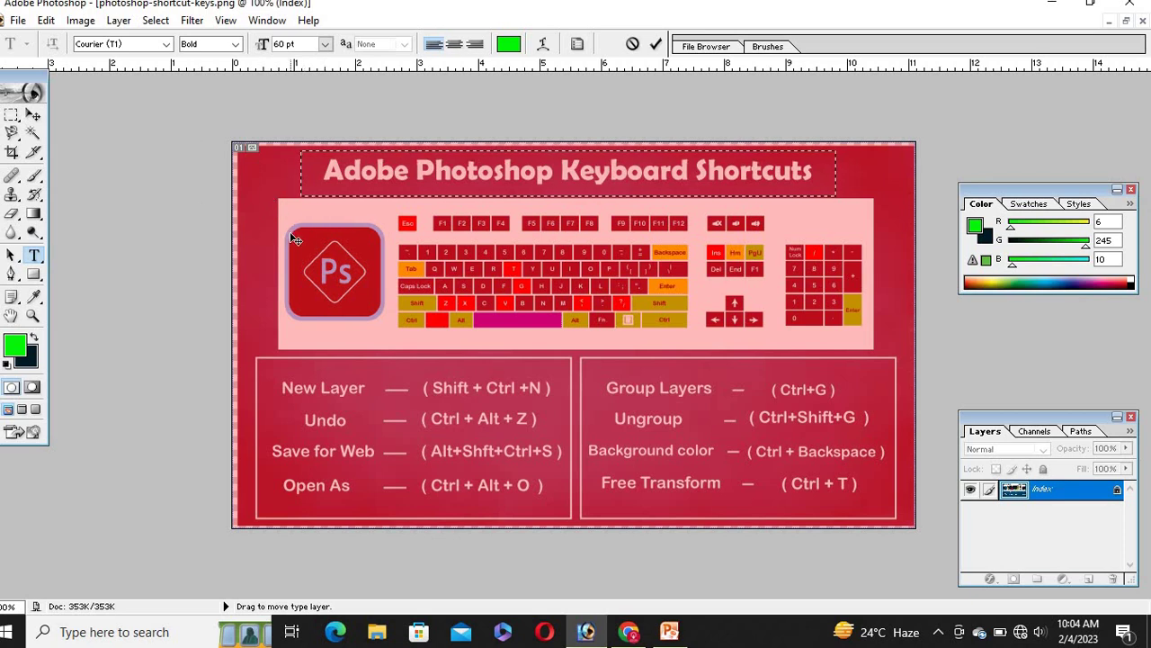
left_click(32, 114)
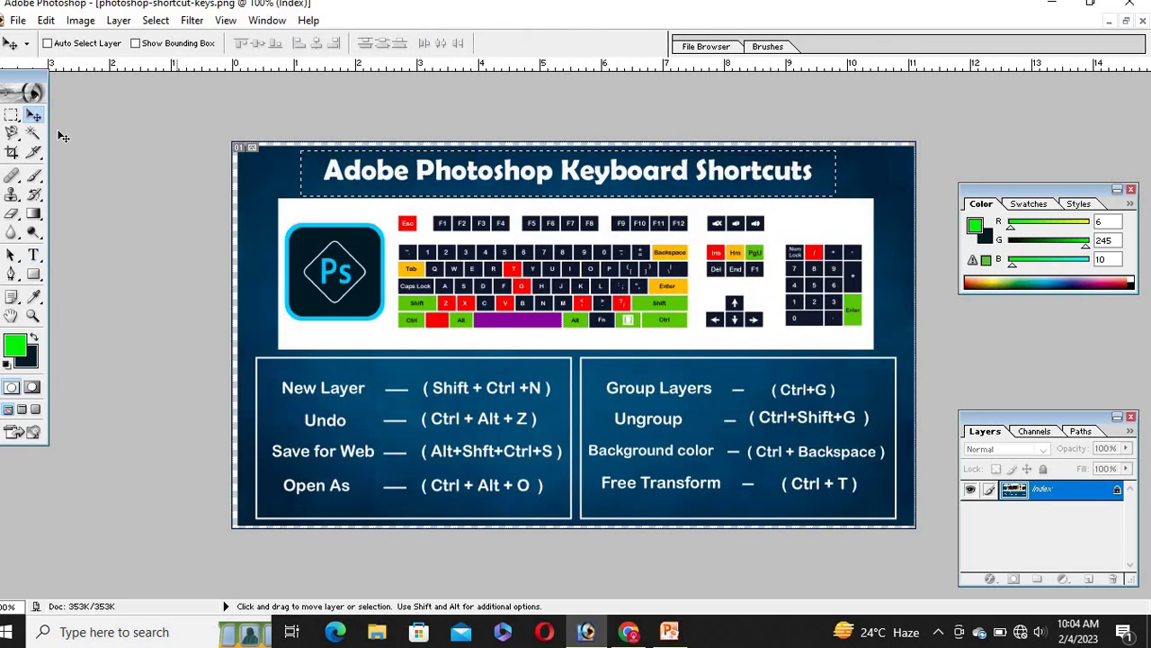